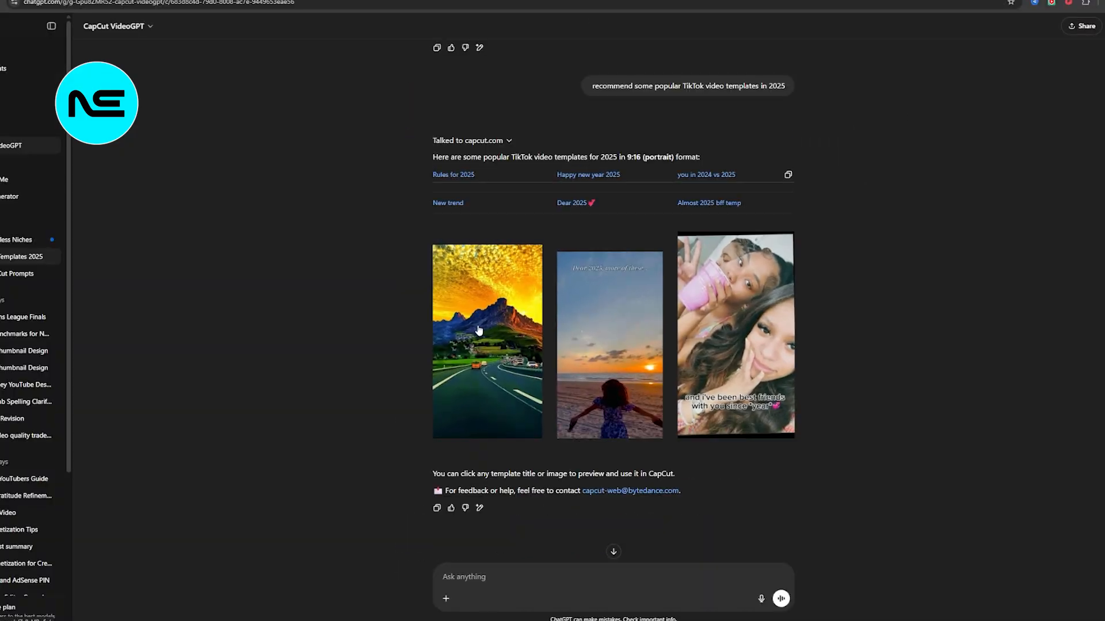
# Step: Open the recommended TikTok template that shows a mountain road at sunset
pyautogui.click(455, 351)
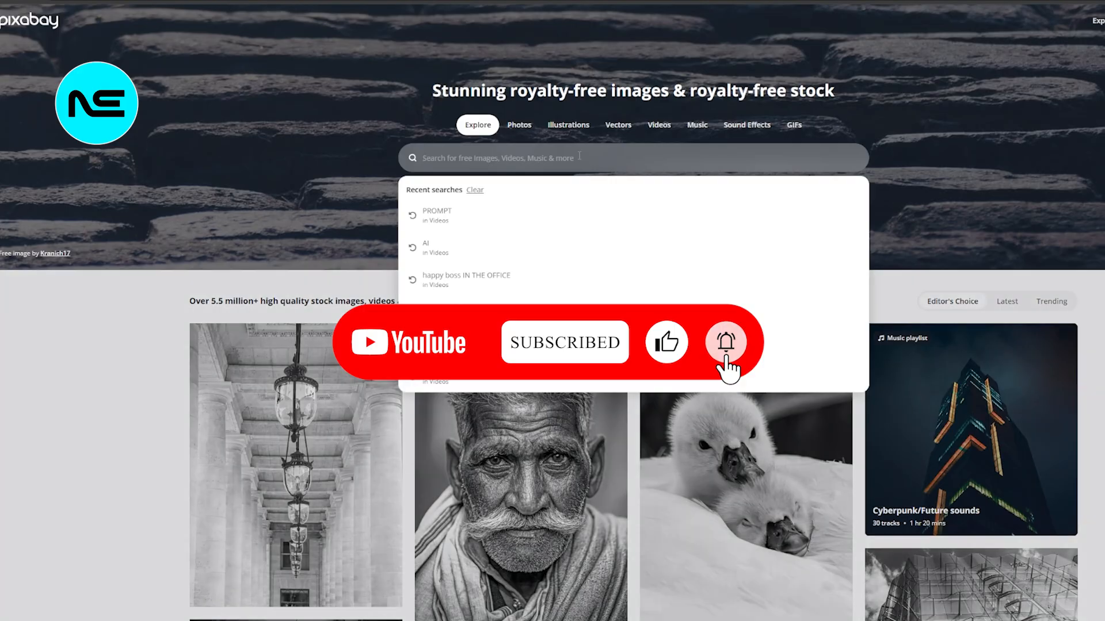
# Step: Search Pixabay for "beach" images and look through the results
pyautogui.write('beach')
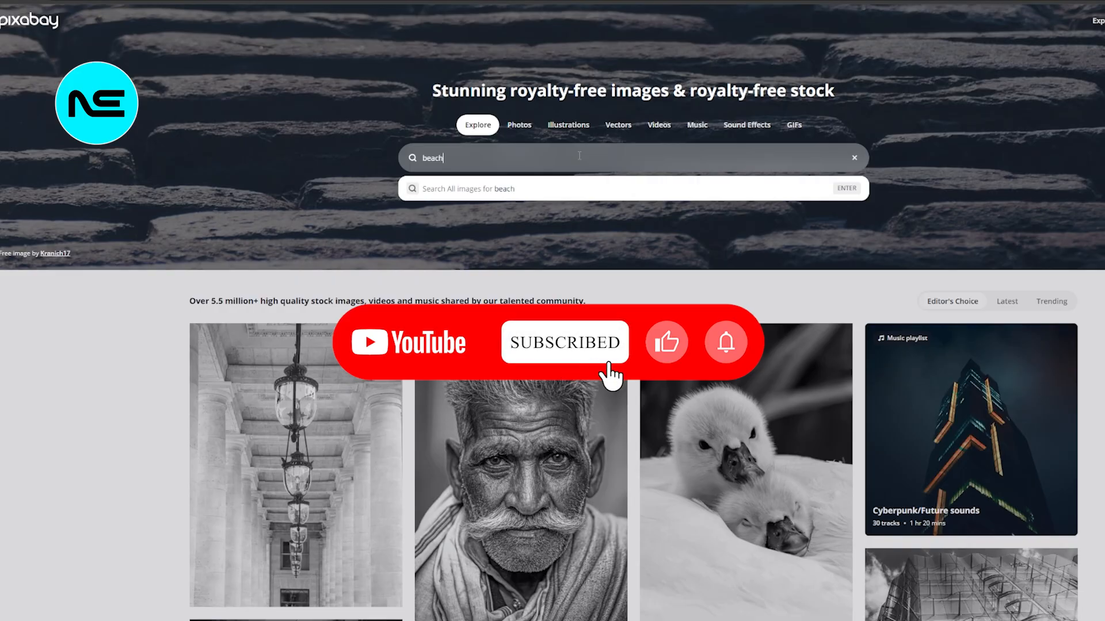
pyautogui.press('Return')
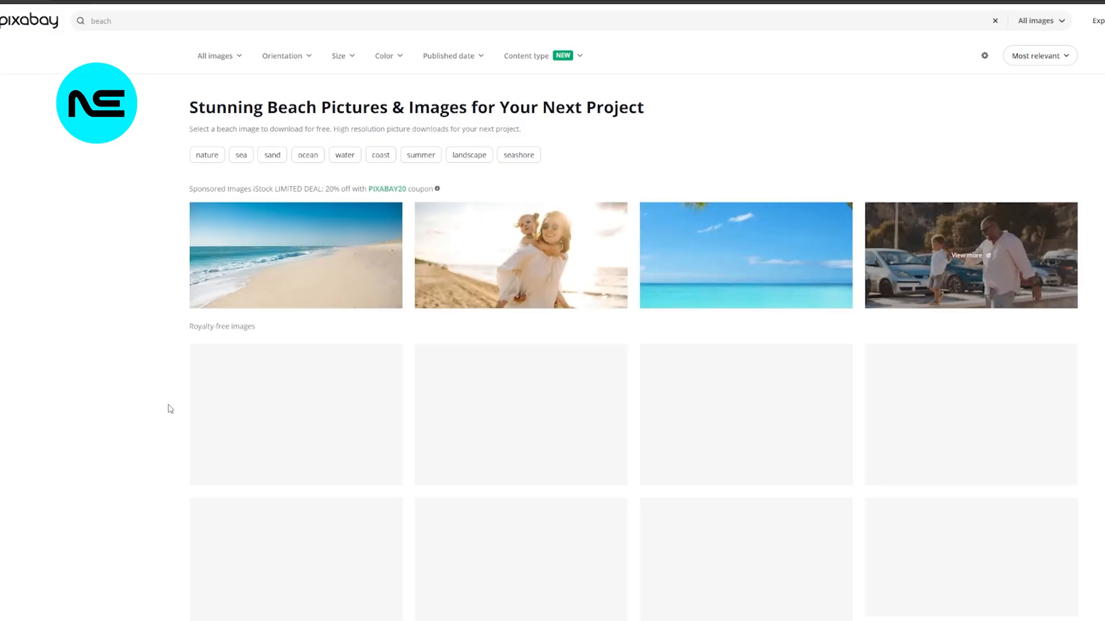
pyautogui.scroll(-2, 172, 403)
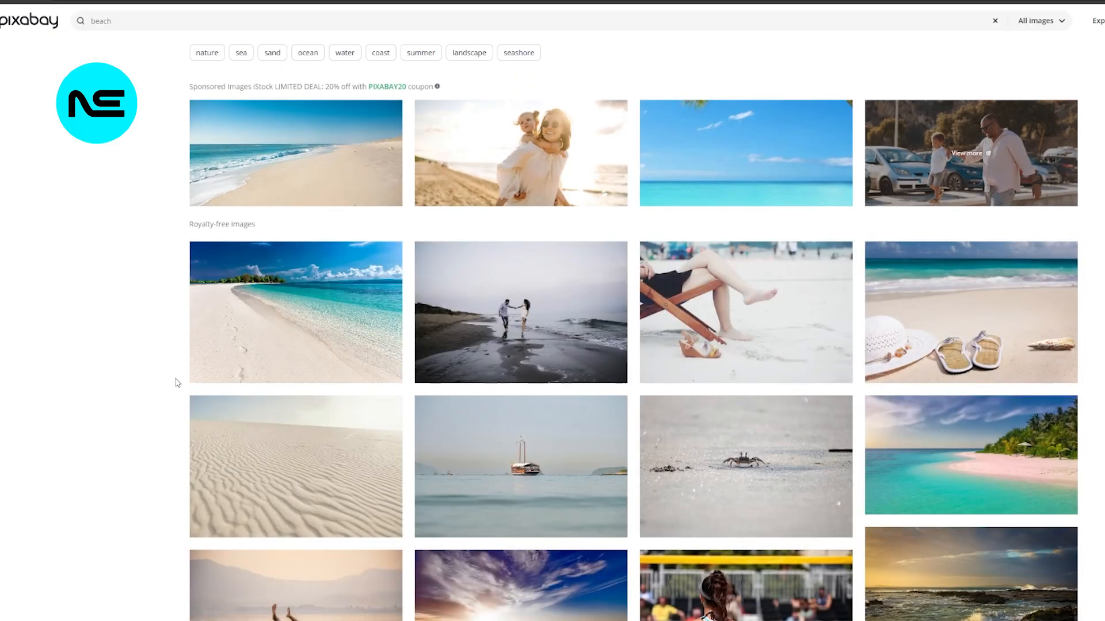
pyautogui.scroll(2, 177, 382)
pyautogui.scroll(-2, 469, 423)
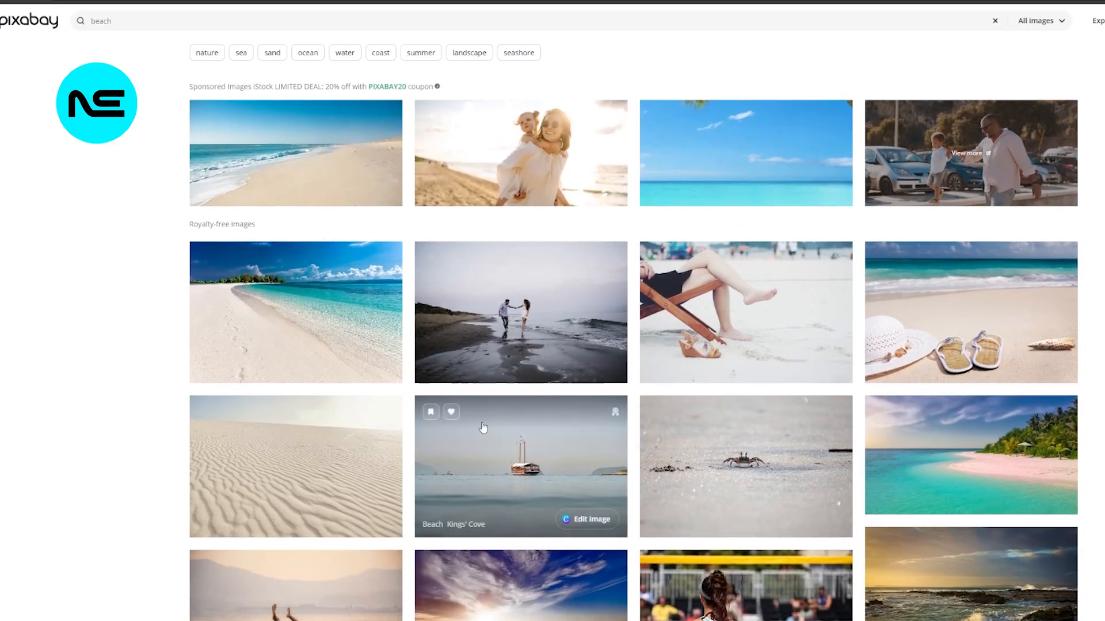
pyautogui.scroll(2, 469, 423)
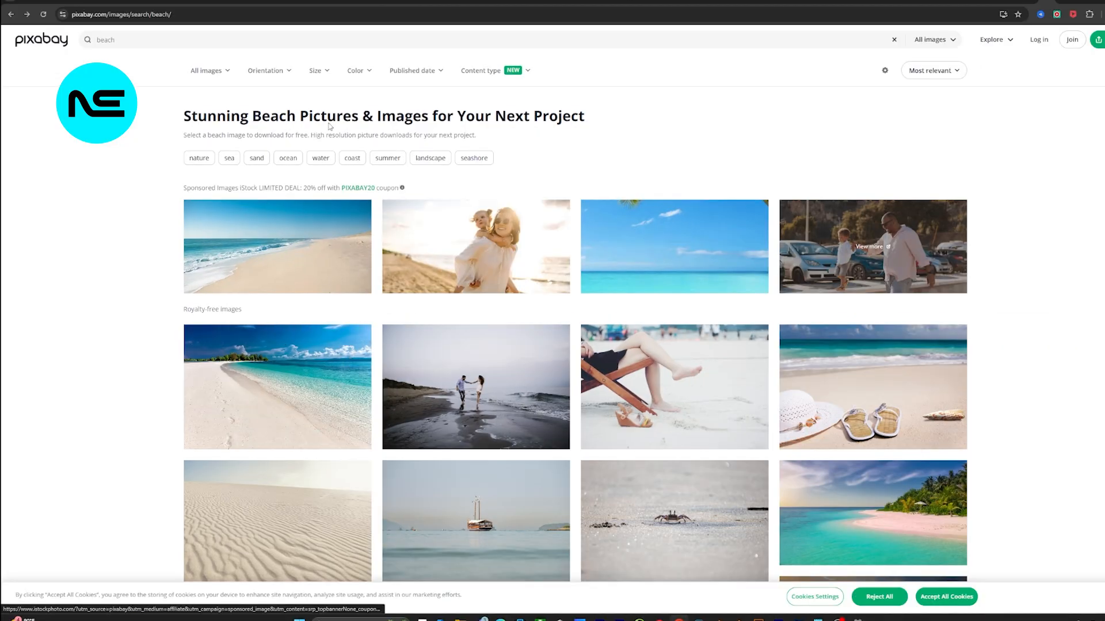
# Step: Filter the beach images to sizes larger than 9 x 16 and look through the filtered results
pyautogui.click(327, 70)
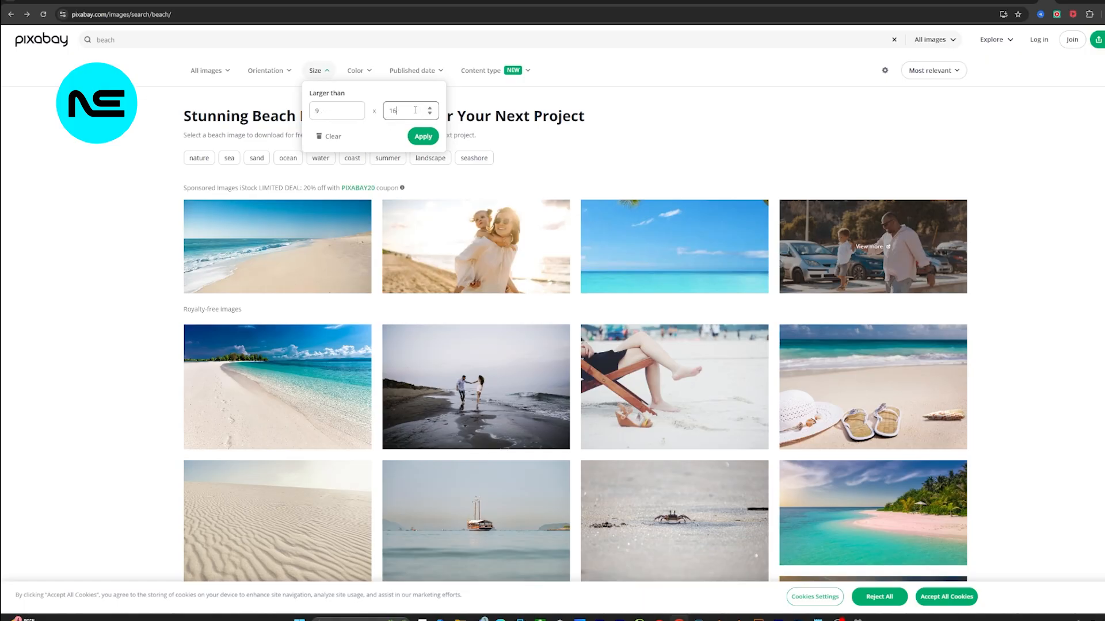
pyautogui.click(437, 141)
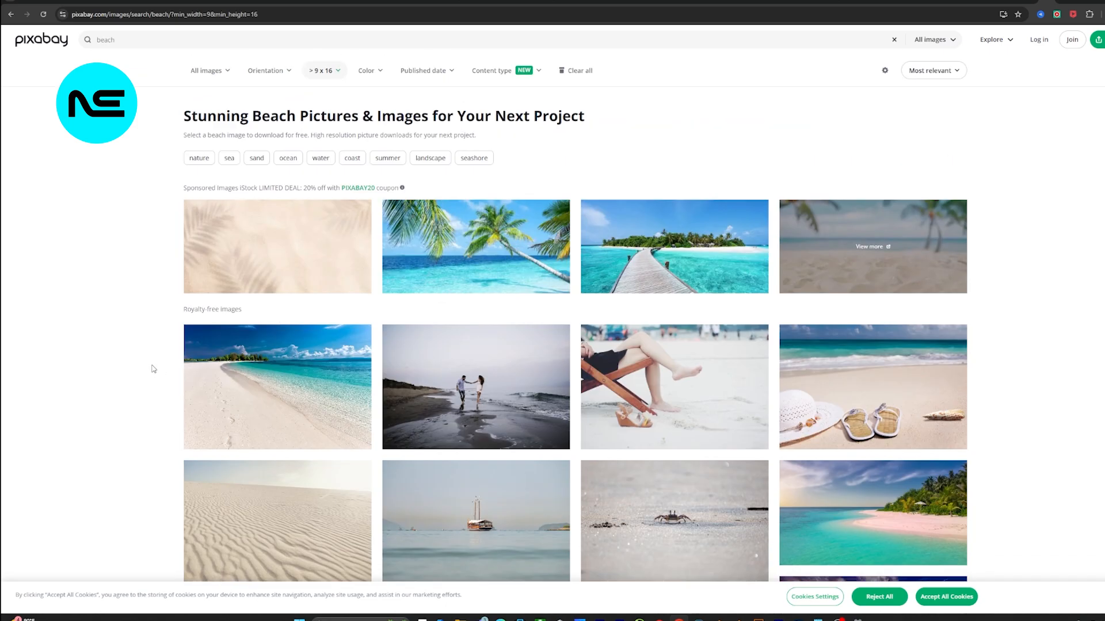
pyautogui.scroll(-8, 154, 369)
pyautogui.scroll(-2, 160, 335)
pyautogui.scroll(7, 160, 335)
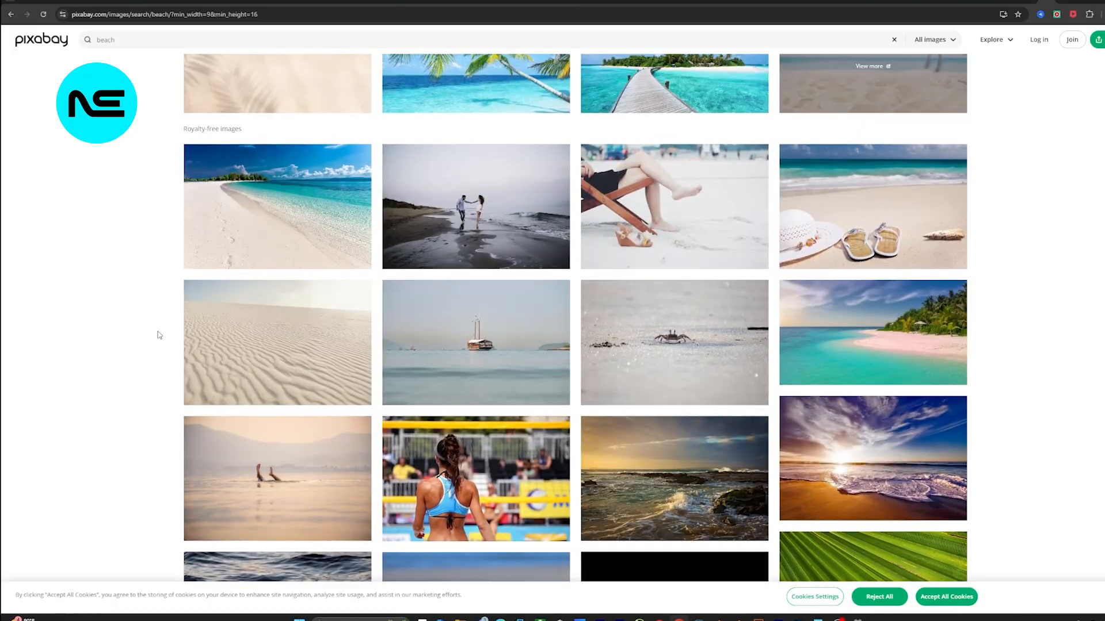
pyautogui.scroll(3, 384, 427)
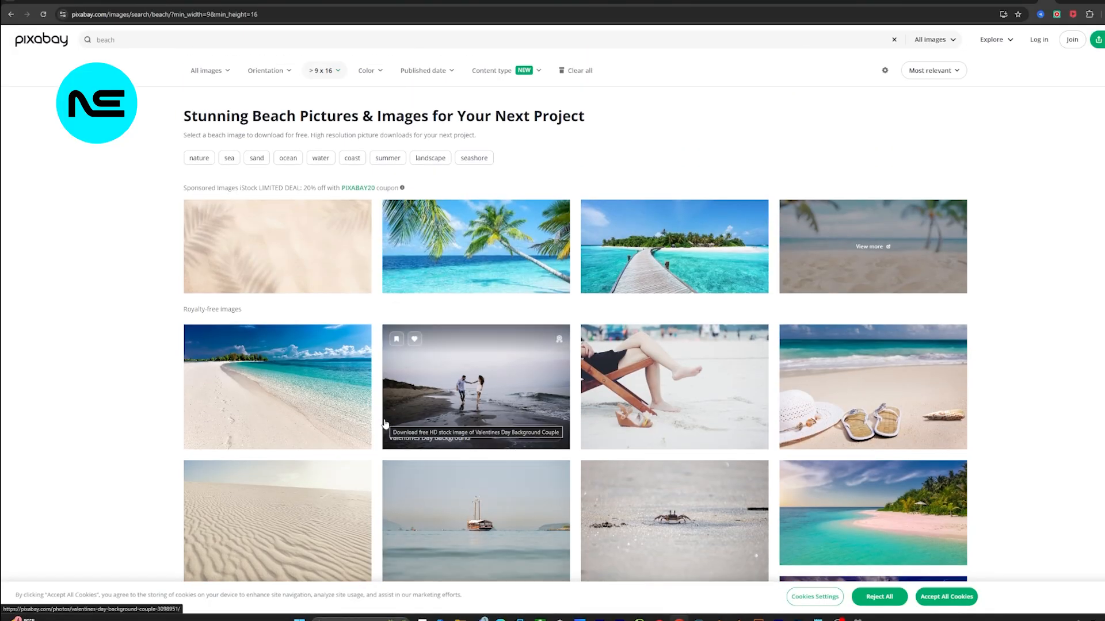
pyautogui.scroll(-1, 385, 424)
pyautogui.click(438, 368)
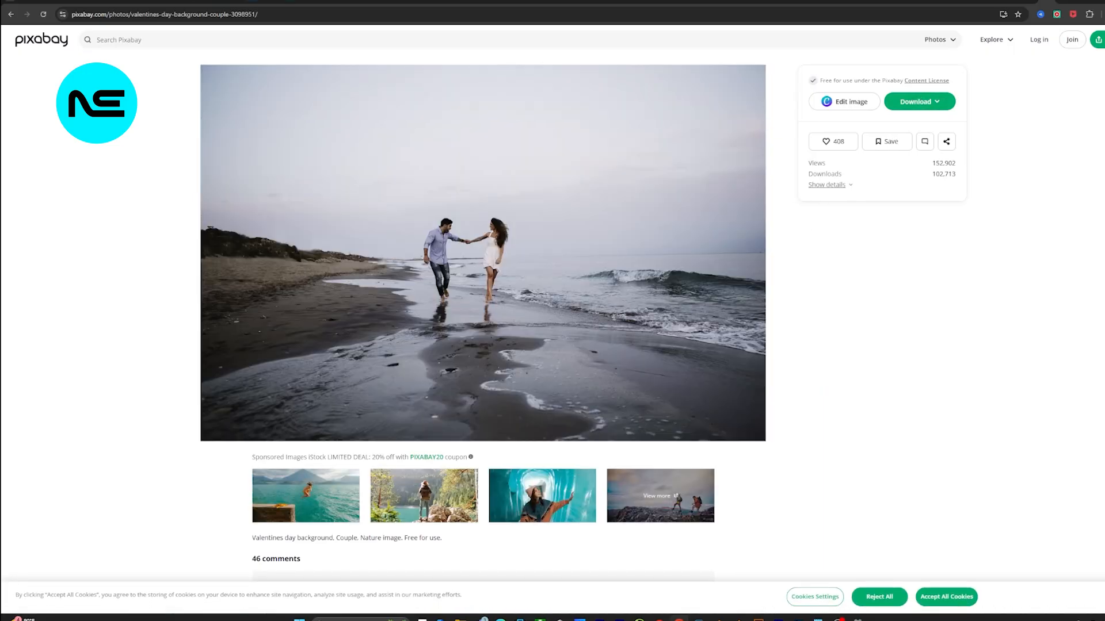
pyautogui.click(11, 15)
pyautogui.scroll(1, 423, 264)
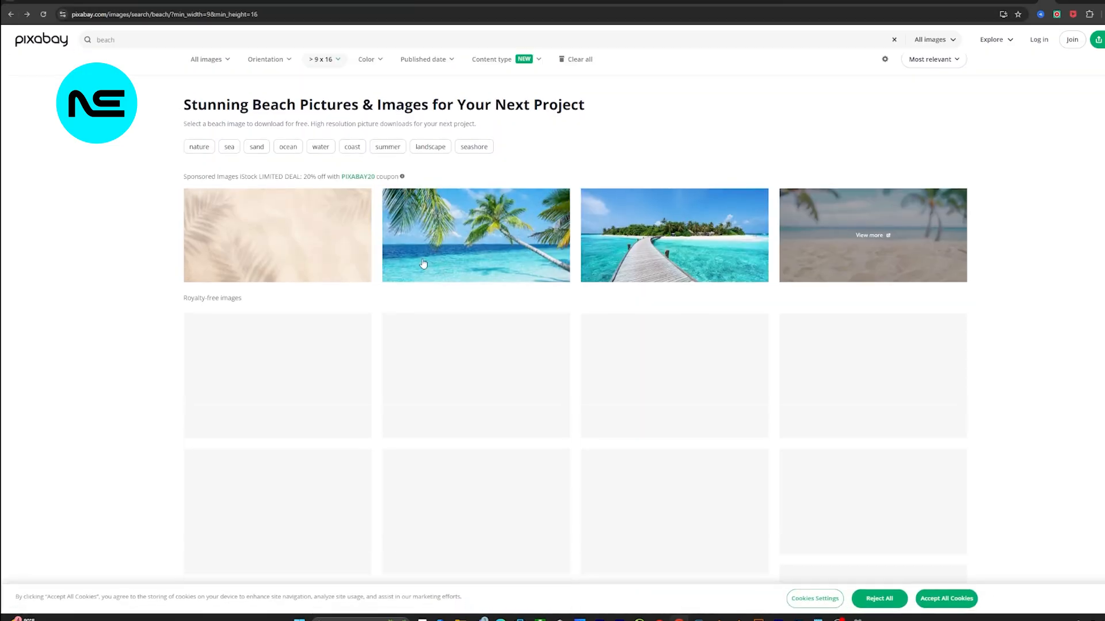
pyautogui.click(176, 42)
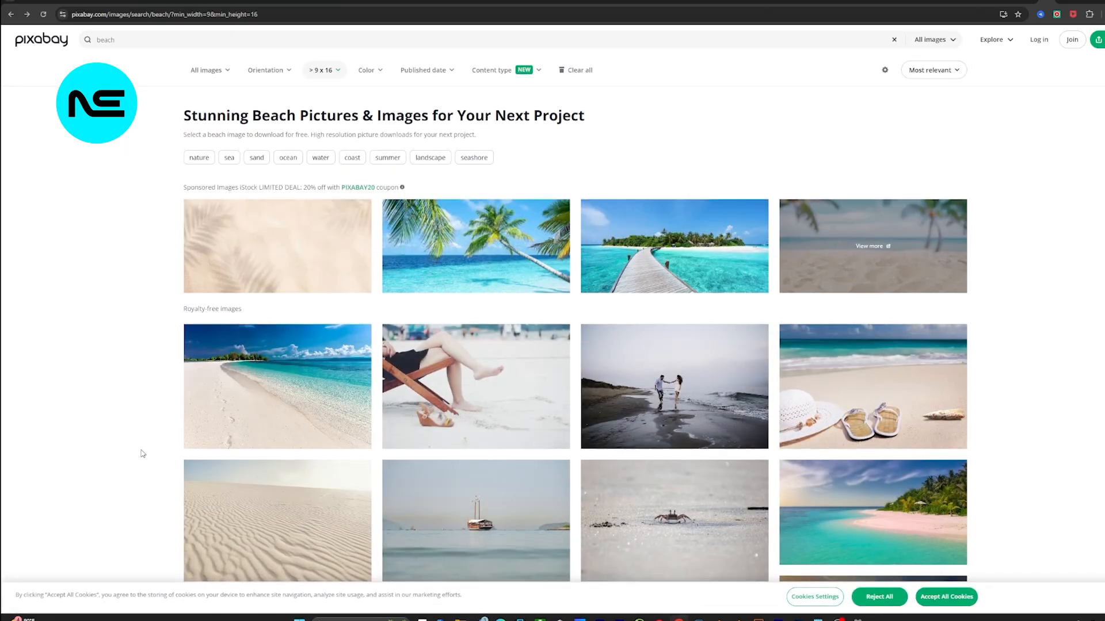
# Step: Download the photo of the couple walking hand in hand on the dark shore and dismiss the Canva offer
pyautogui.scroll(-2, 143, 454)
pyautogui.click(653, 266)
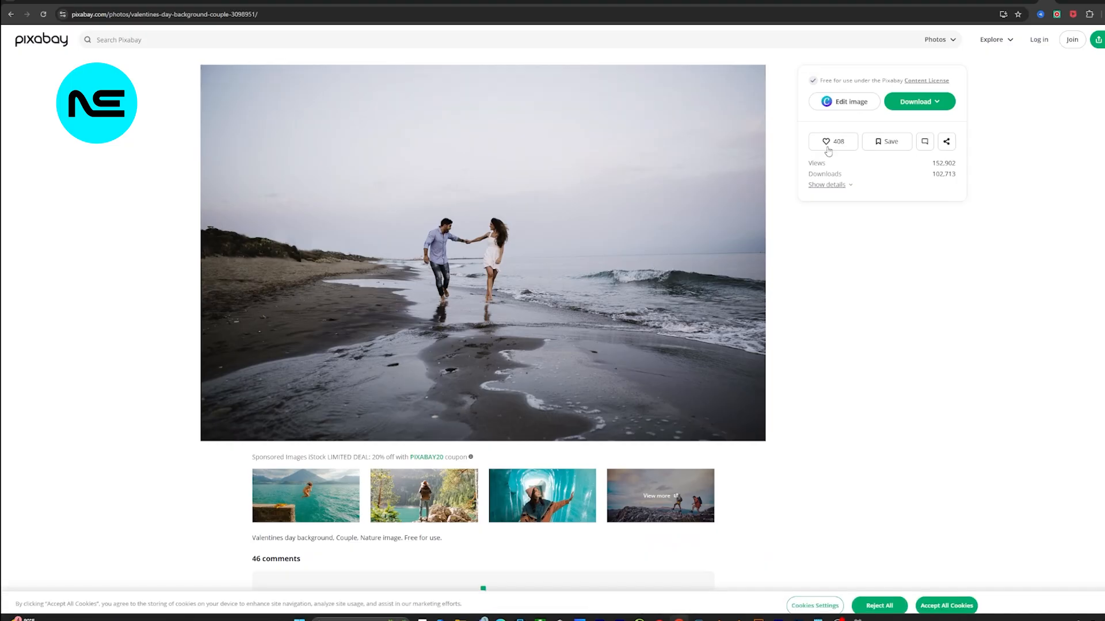
pyautogui.click(919, 101)
pyautogui.click(851, 216)
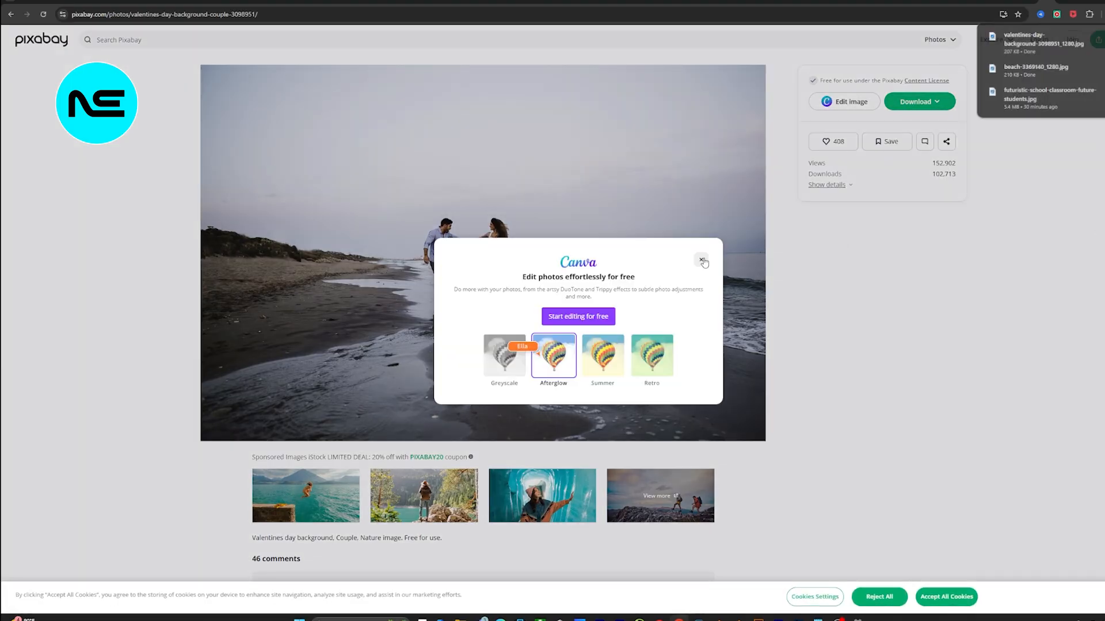
pyautogui.click(701, 260)
# Step: Download the photo of the woman reading in a striped beach chair from the beach results and dismiss the thank-you dialog
pyautogui.scroll(-5, 403, 288)
pyautogui.hotkey('alt', 'Left')
pyautogui.scroll(-8, 253, 330)
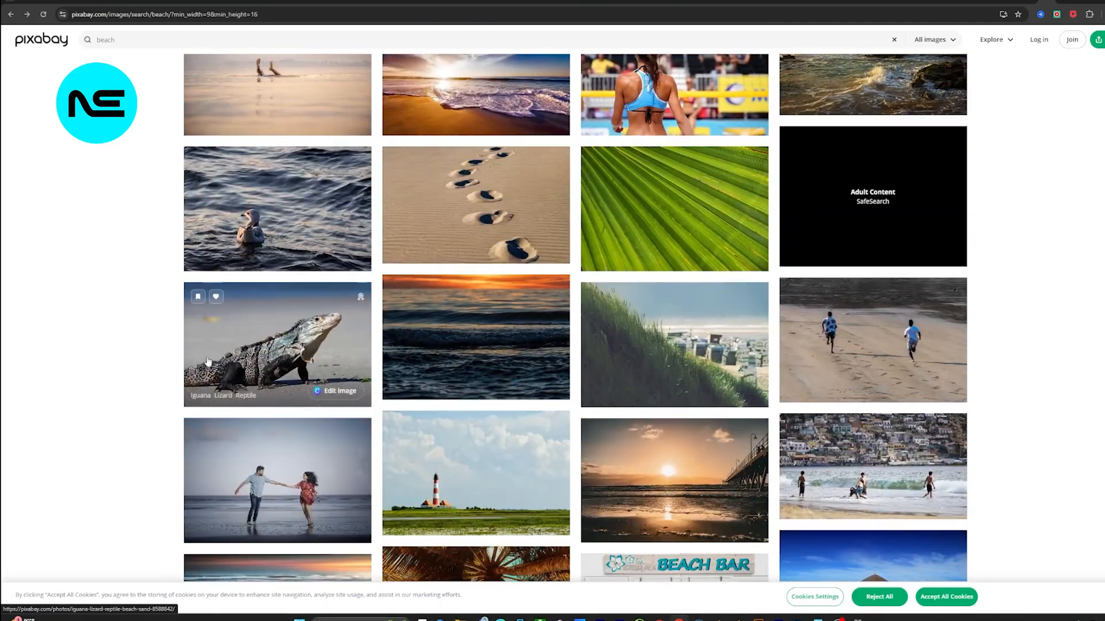
pyautogui.scroll(-5, 207, 361)
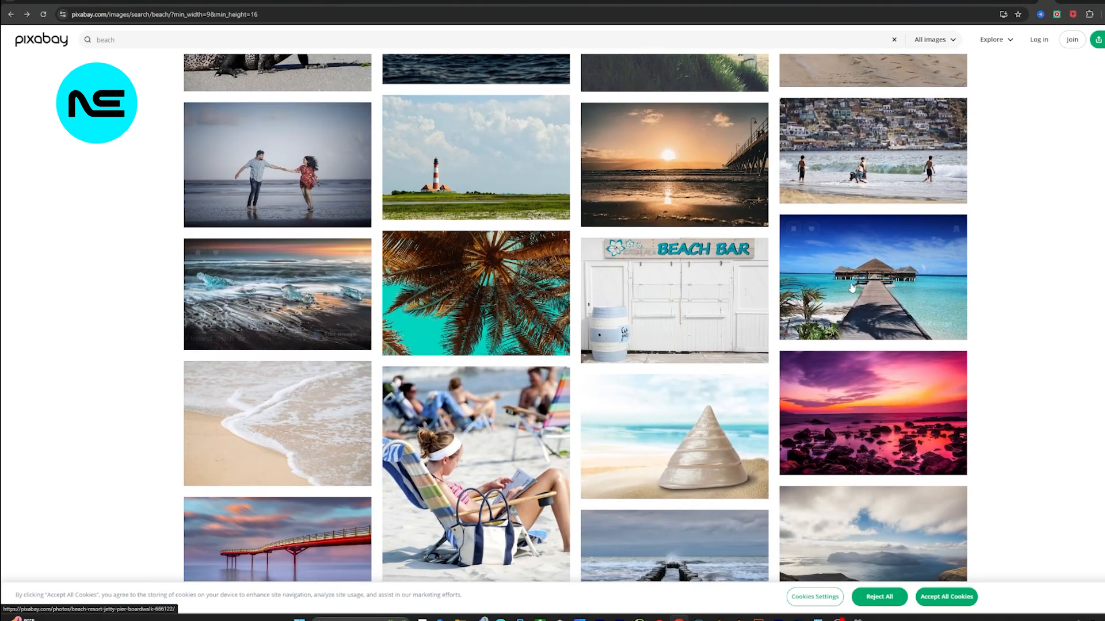
pyautogui.scroll(-3, 451, 417)
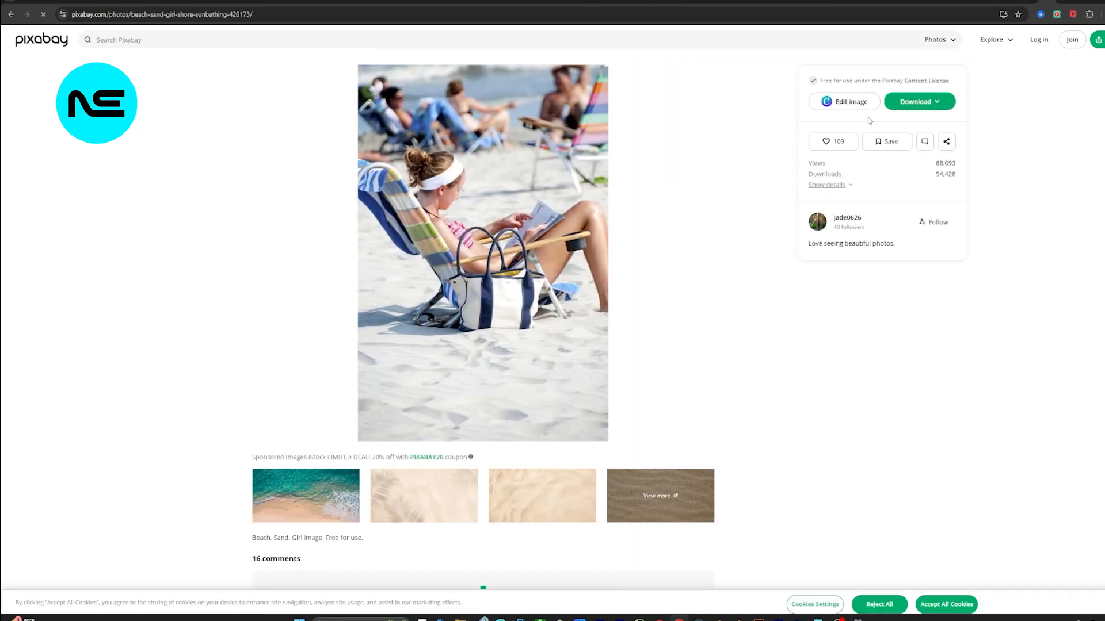
pyautogui.click(902, 101)
pyautogui.click(846, 221)
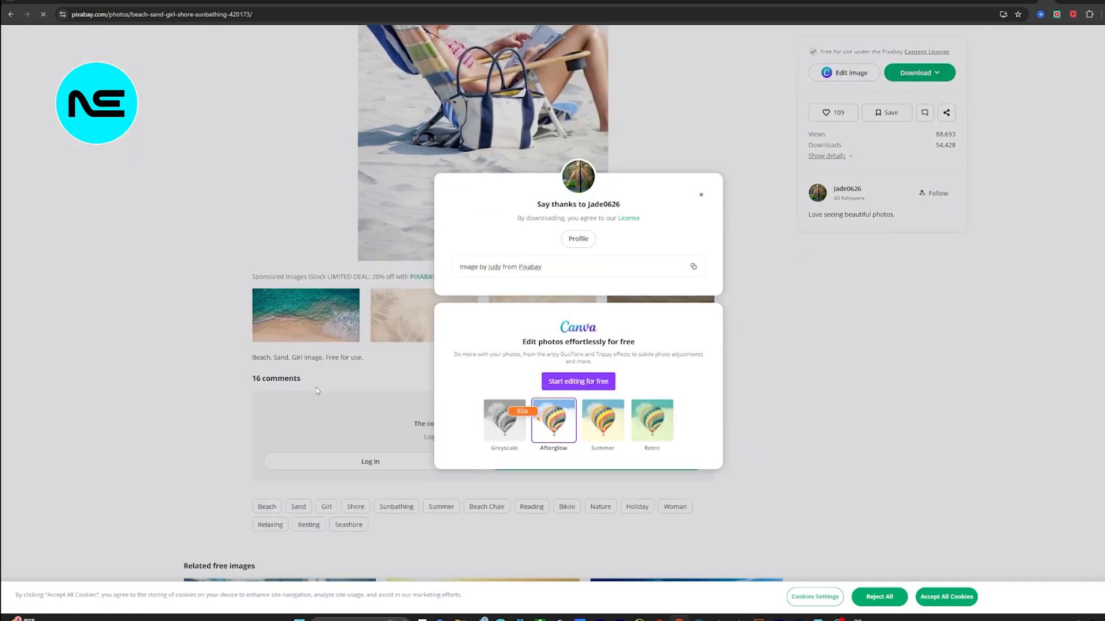
pyautogui.click(697, 195)
# Step: Download the father and daughter beach photo from the search results at 1280×831
pyautogui.scroll(-4, 770, 375)
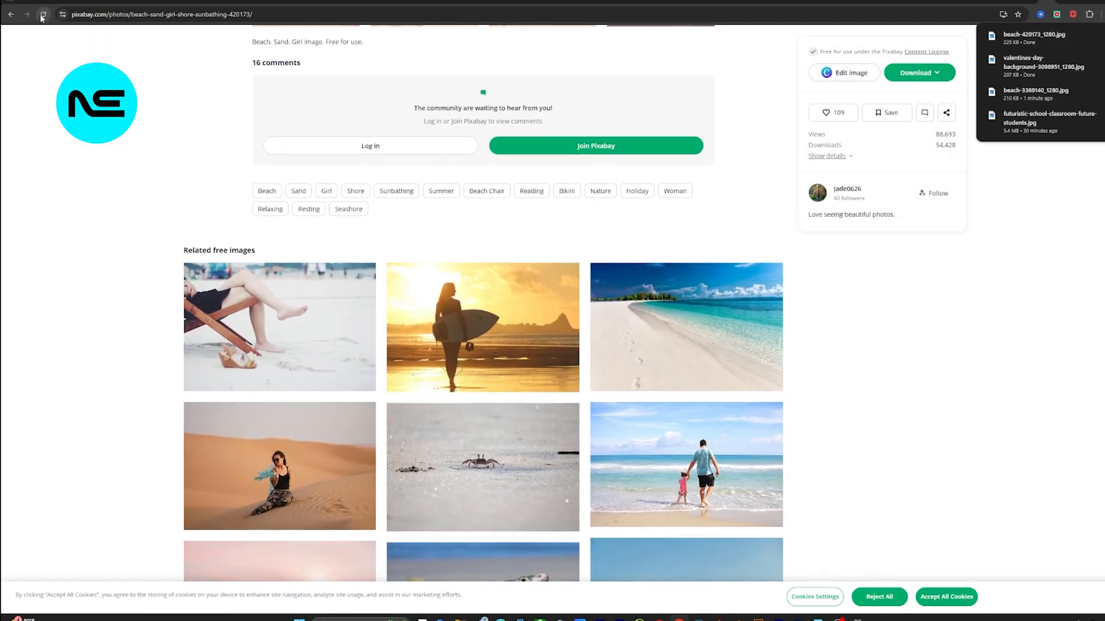
pyautogui.click(11, 14)
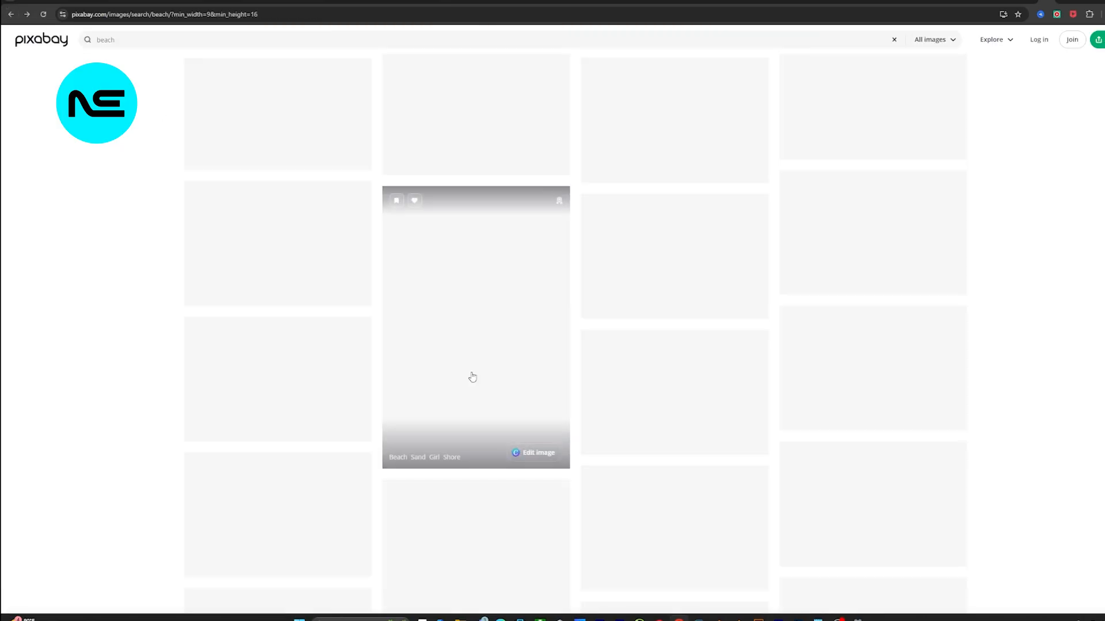
pyautogui.scroll(-12, 472, 376)
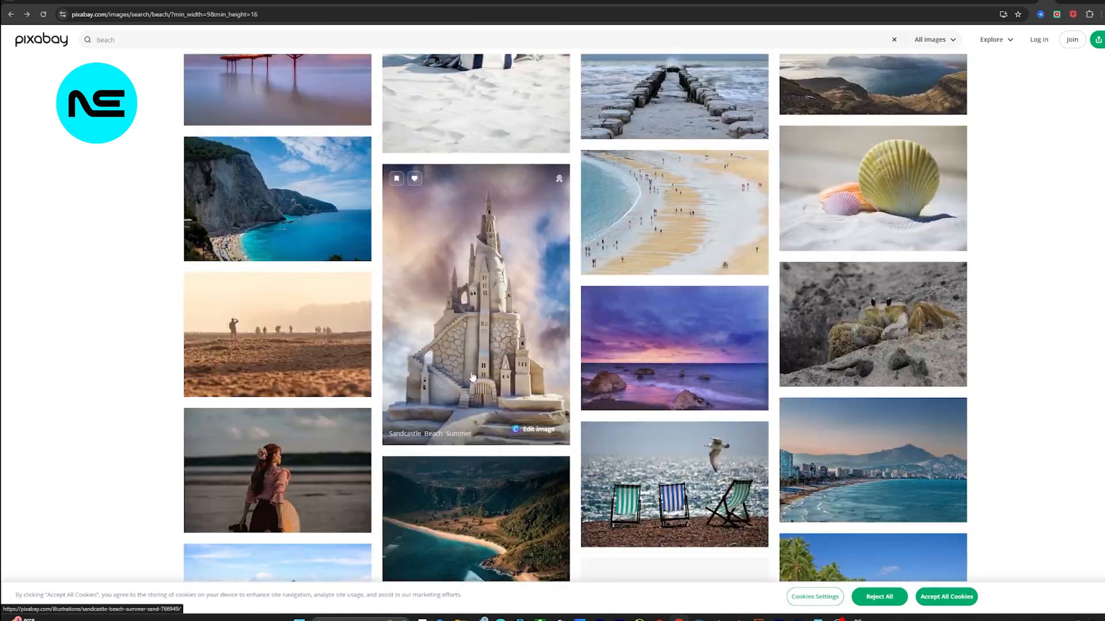
pyautogui.scroll(-2, 466, 368)
pyautogui.scroll(-2, 478, 322)
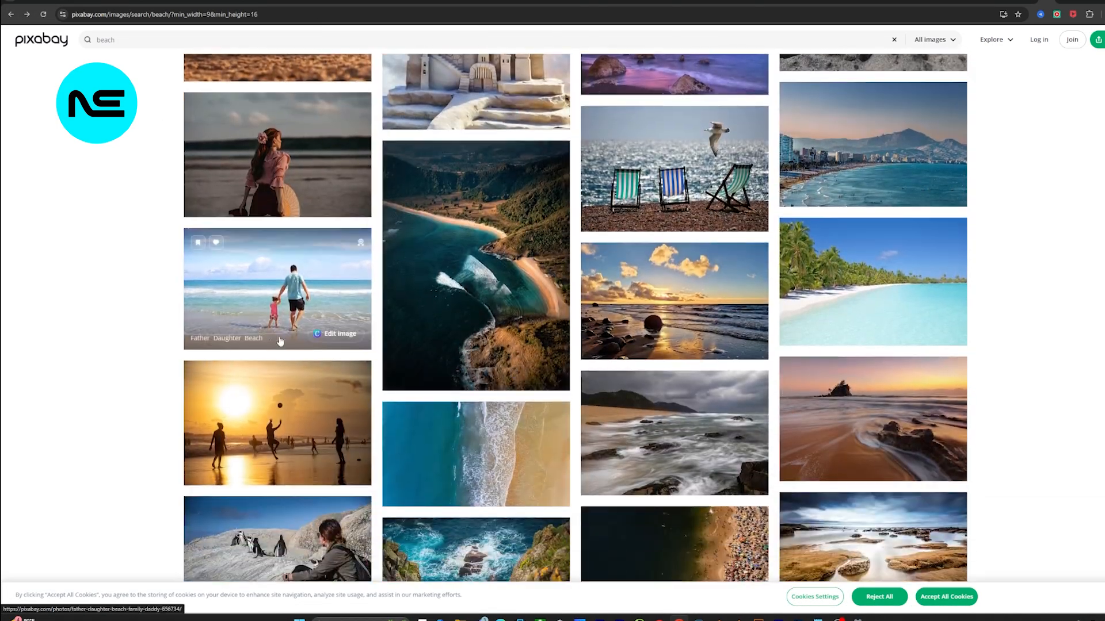
pyautogui.scroll(-1, 481, 296)
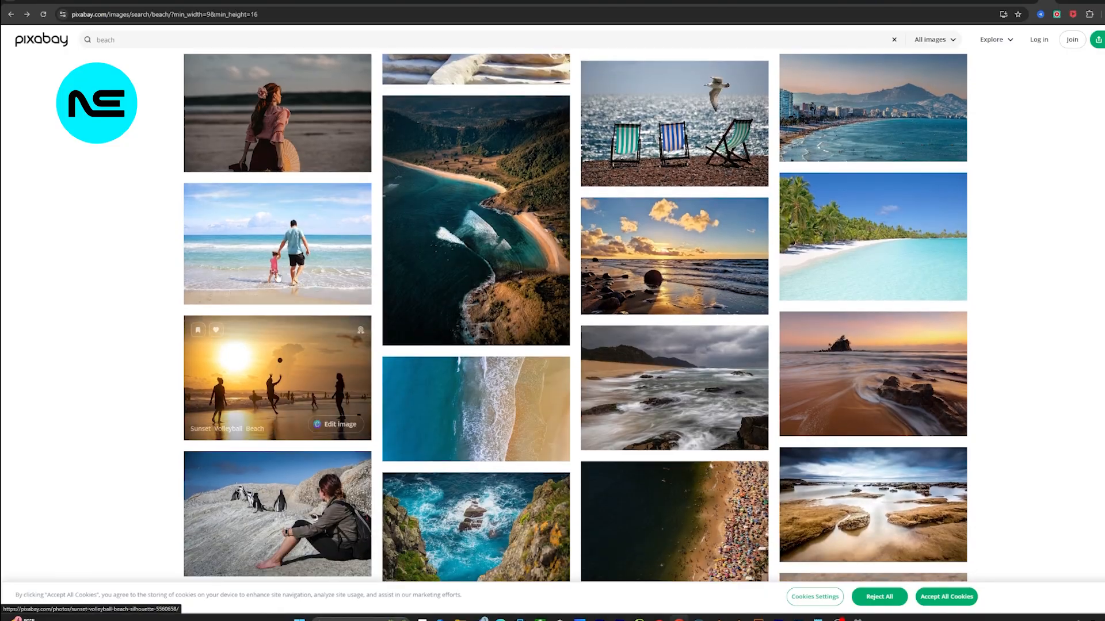
pyautogui.click(259, 239)
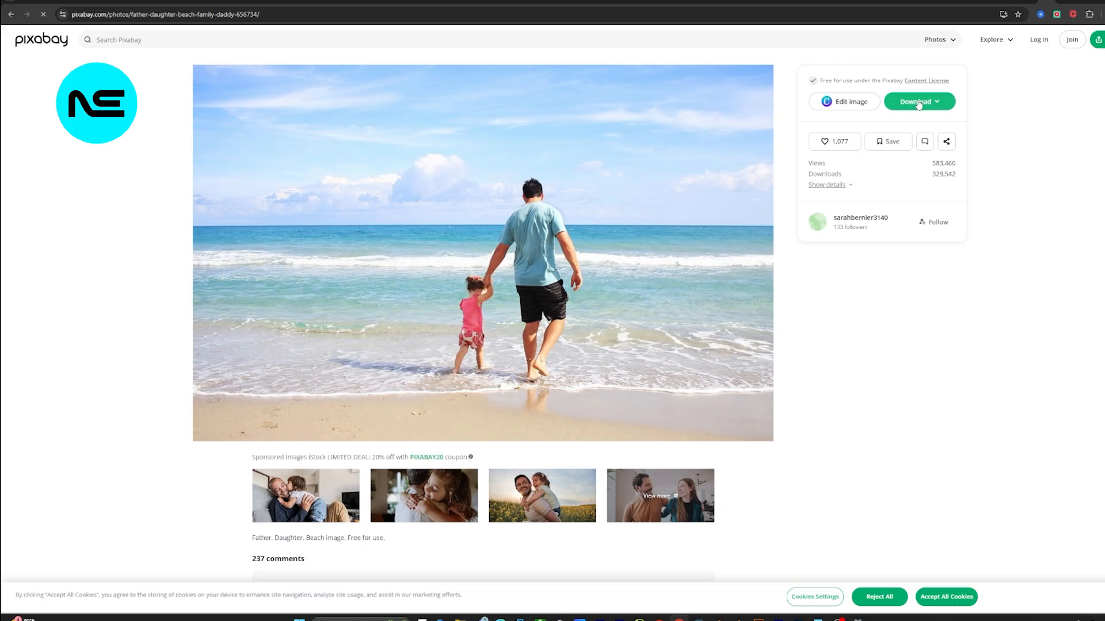
pyautogui.click(918, 104)
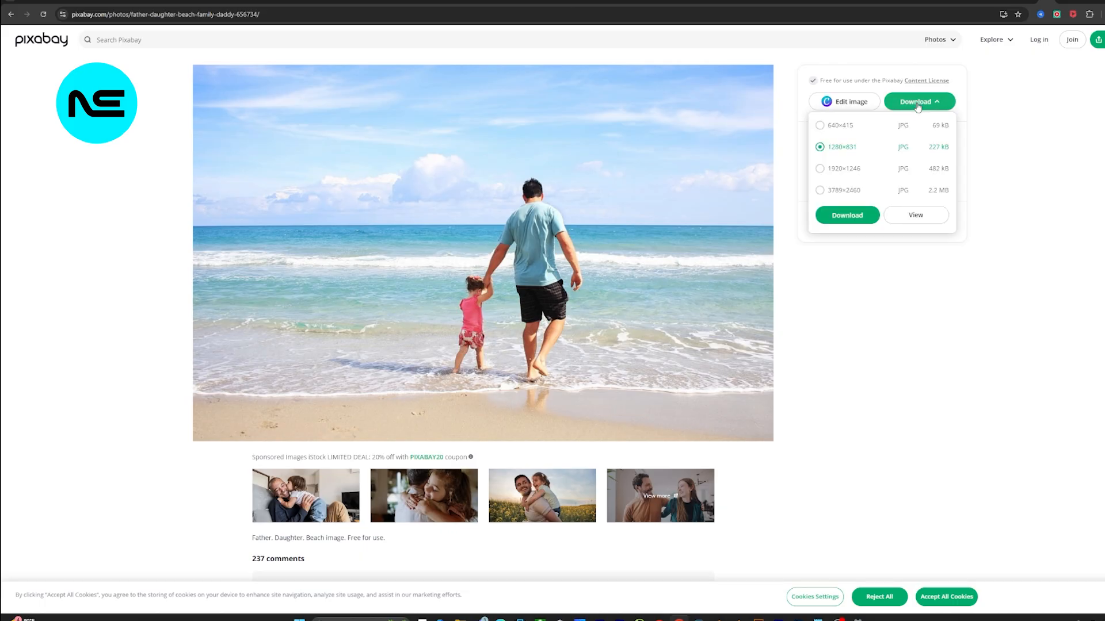
pyautogui.click(841, 218)
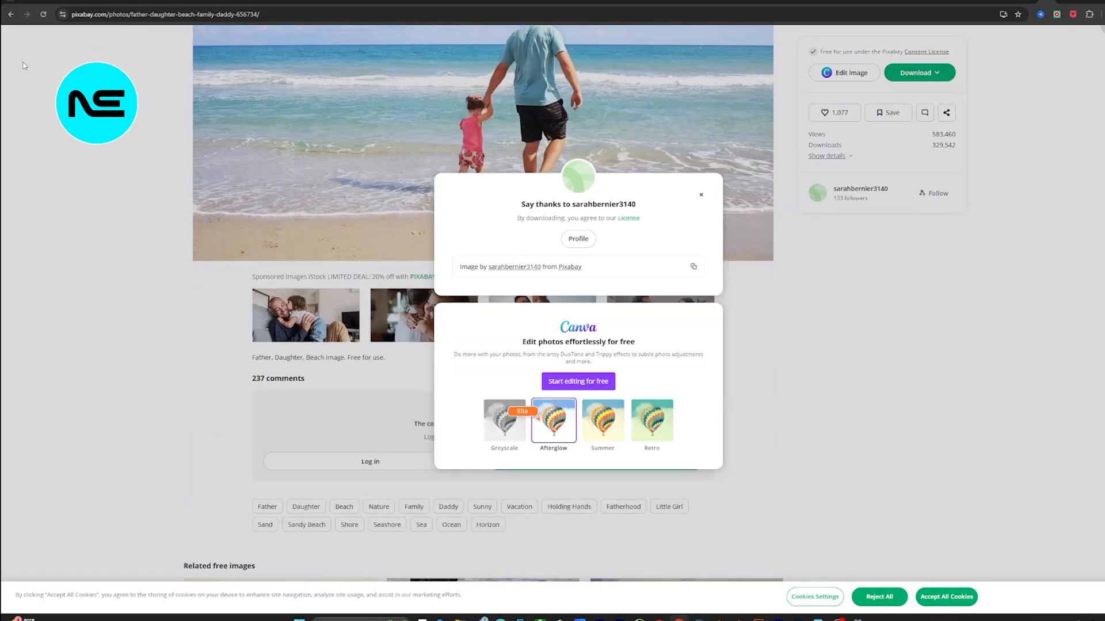
# Step: Return to the beach results and open the photo of the brown dog sitting on the shore for download
pyautogui.click(4, 14)
pyautogui.scroll(-5, 387, 393)
pyautogui.scroll(-11, 387, 393)
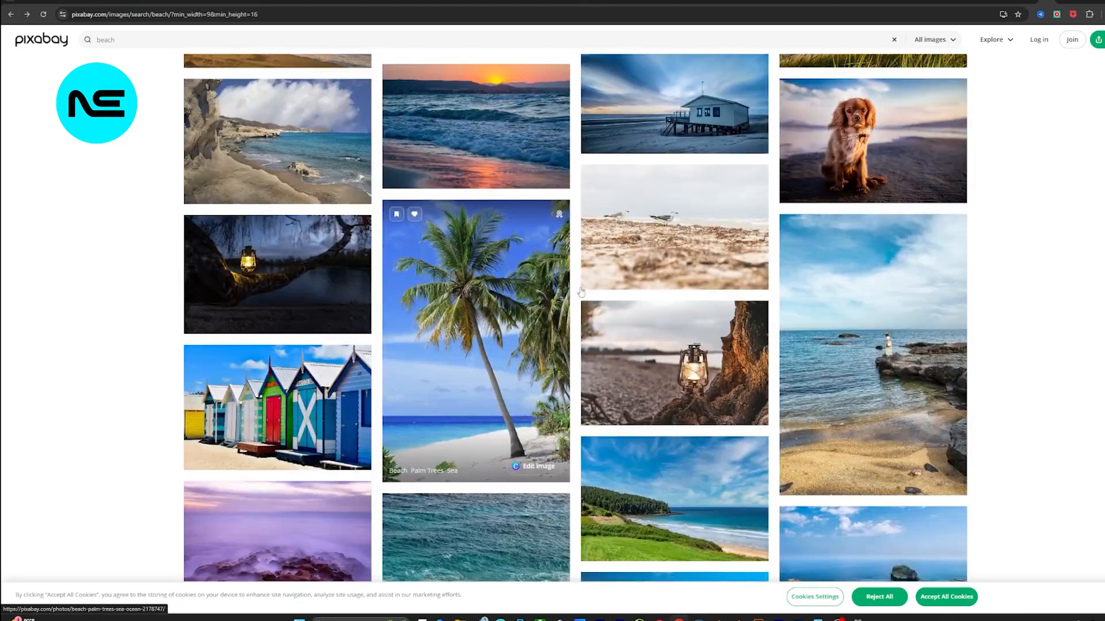
pyautogui.click(891, 147)
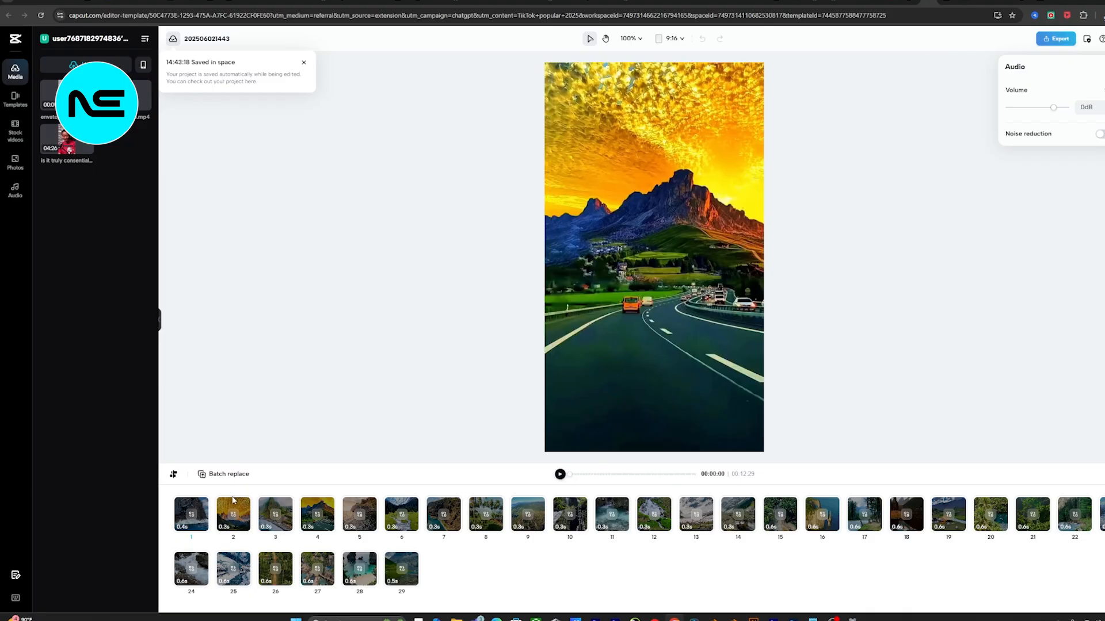
# Step: Switch to the CapCut template editor and replace clip 1 with dog-1854119_1280 from the Downloads folder
pyautogui.click(190, 527)
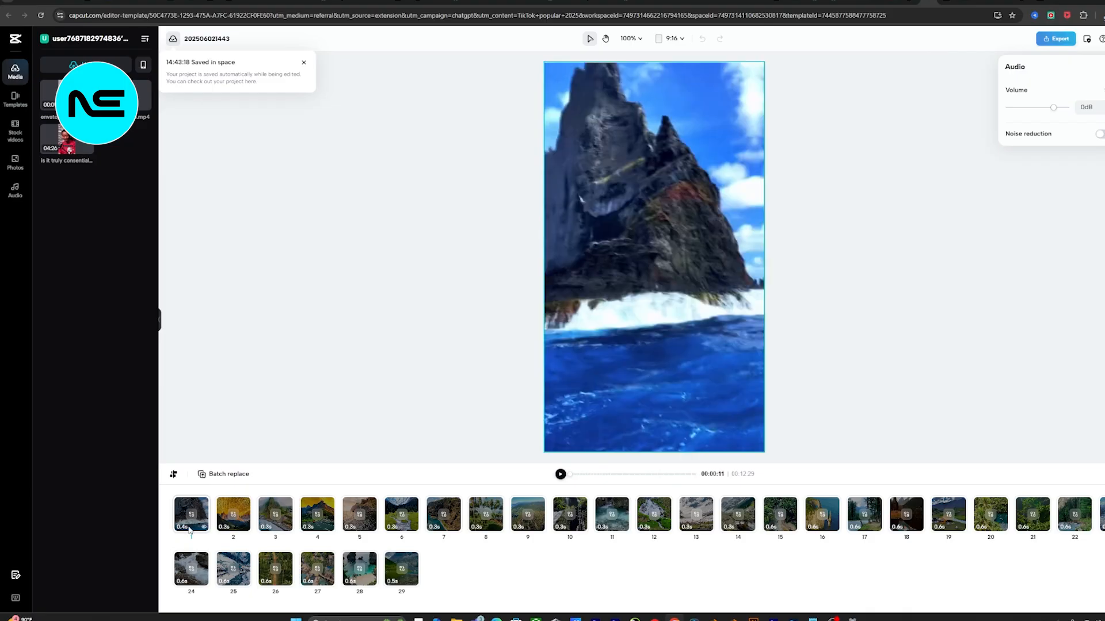
pyautogui.click(193, 515)
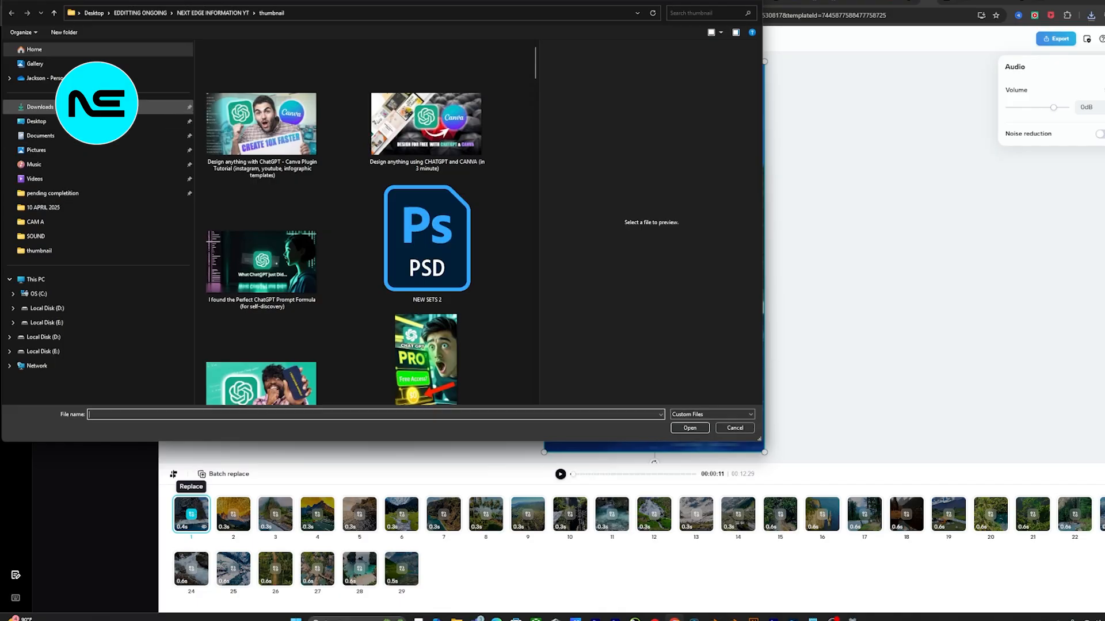
pyautogui.click(115, 107)
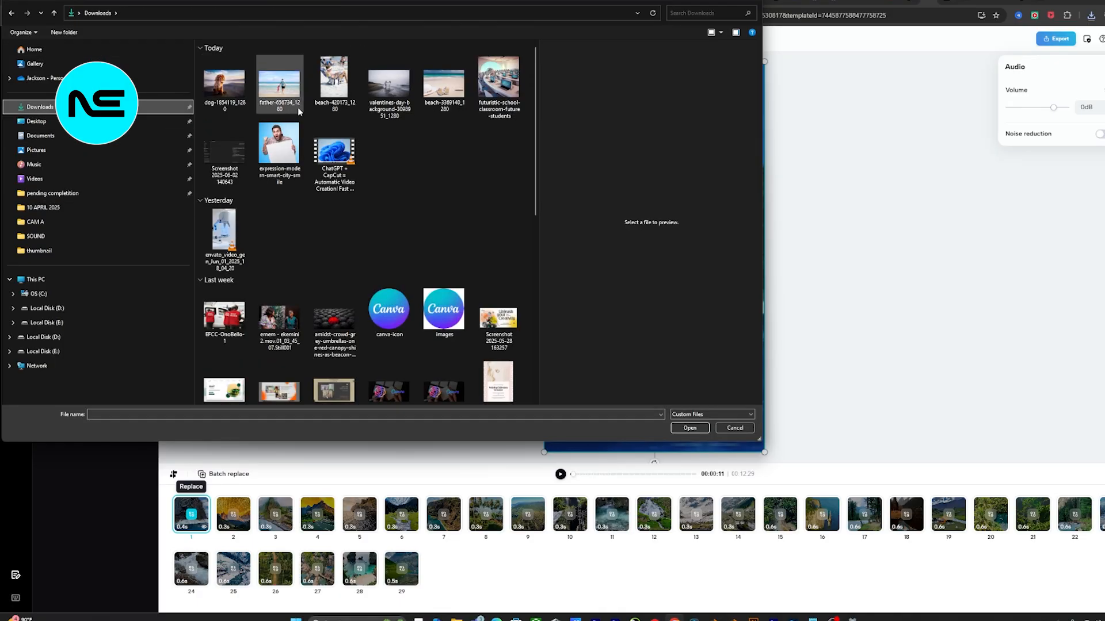
pyautogui.click(240, 101)
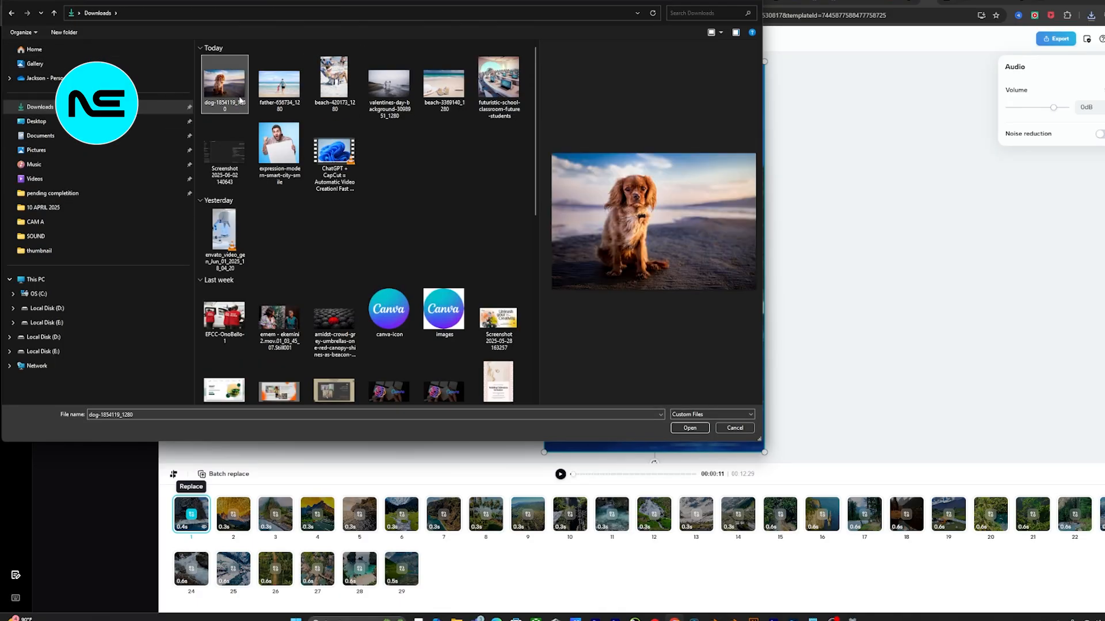
pyautogui.click(690, 428)
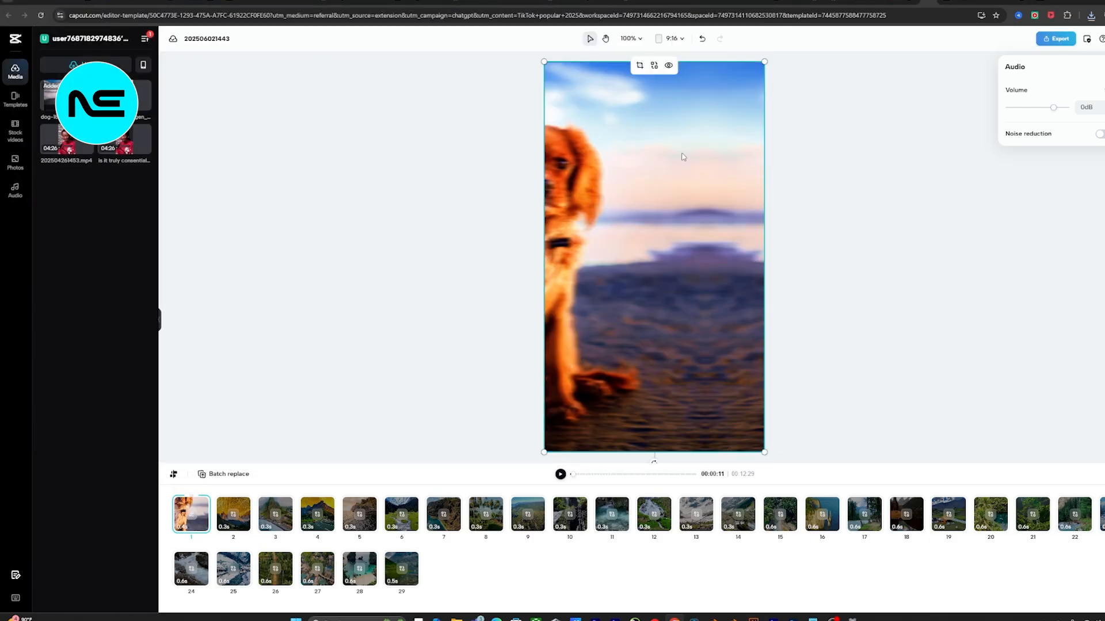
# Step: Crop clip 1 so the dog is centred in the frame, and play the preview from the start
pyautogui.click(640, 66)
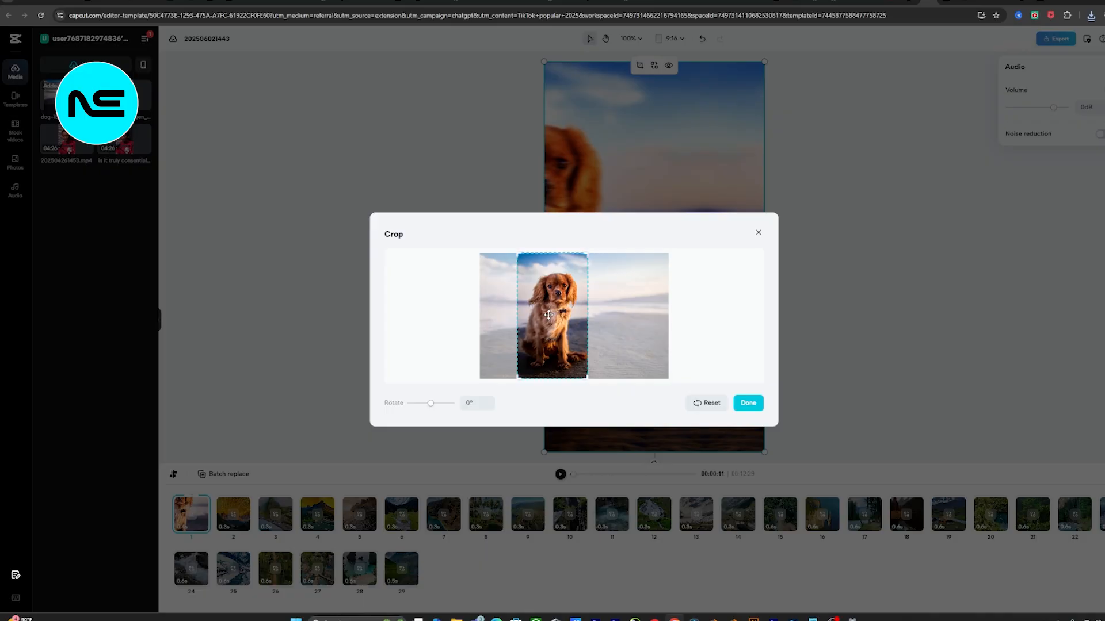
pyautogui.click(748, 404)
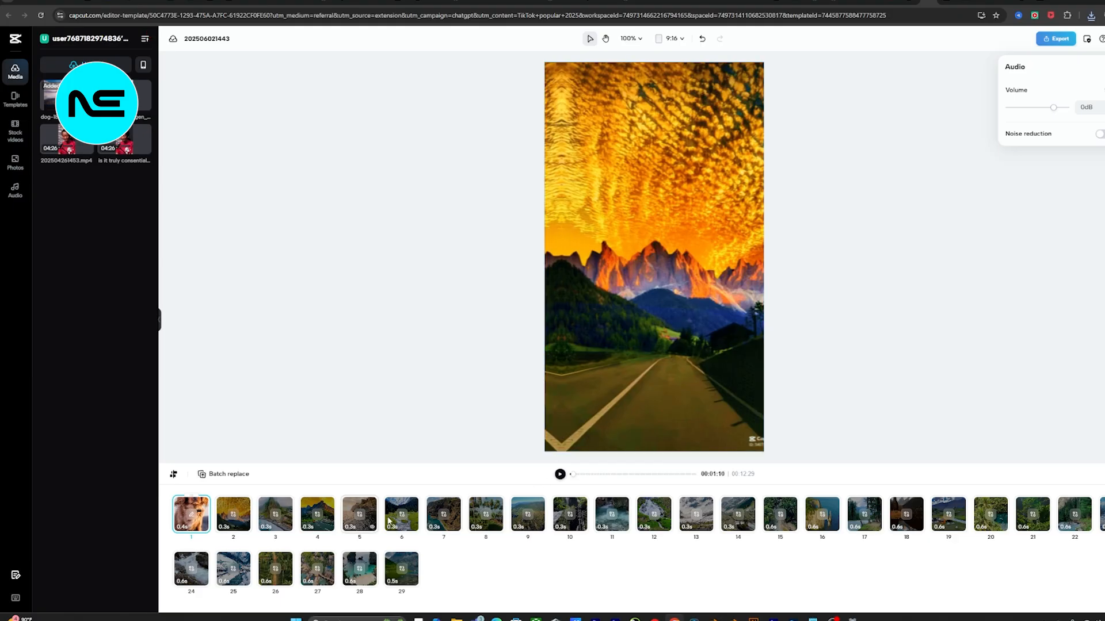
pyautogui.moveTo(575, 474); pyautogui.dragTo(565, 478)
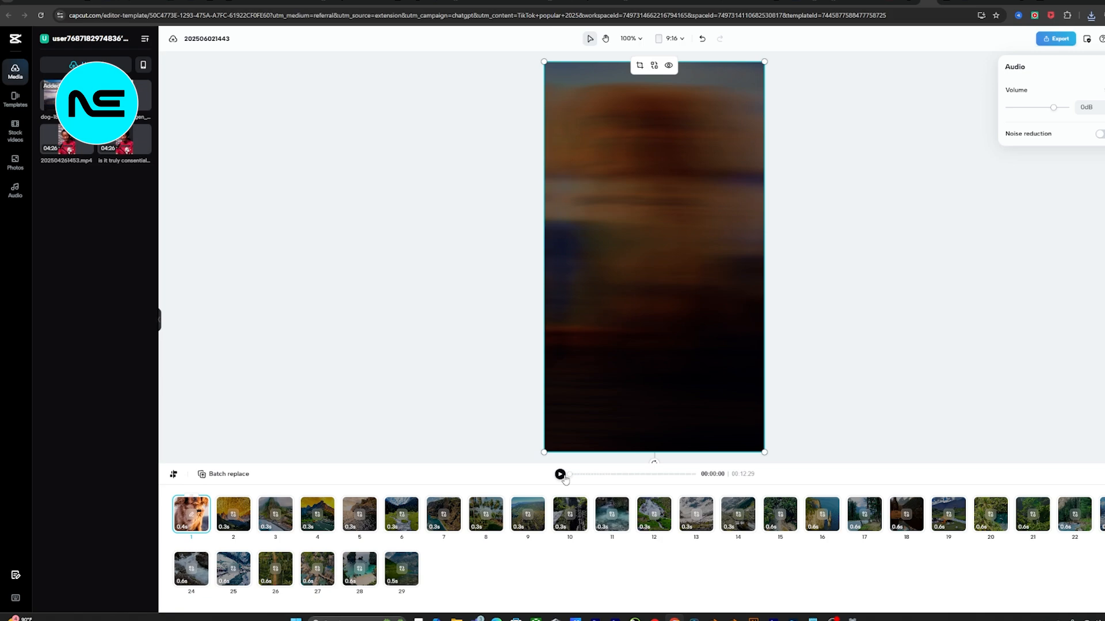
pyautogui.click(564, 477)
pyautogui.click(208, 511)
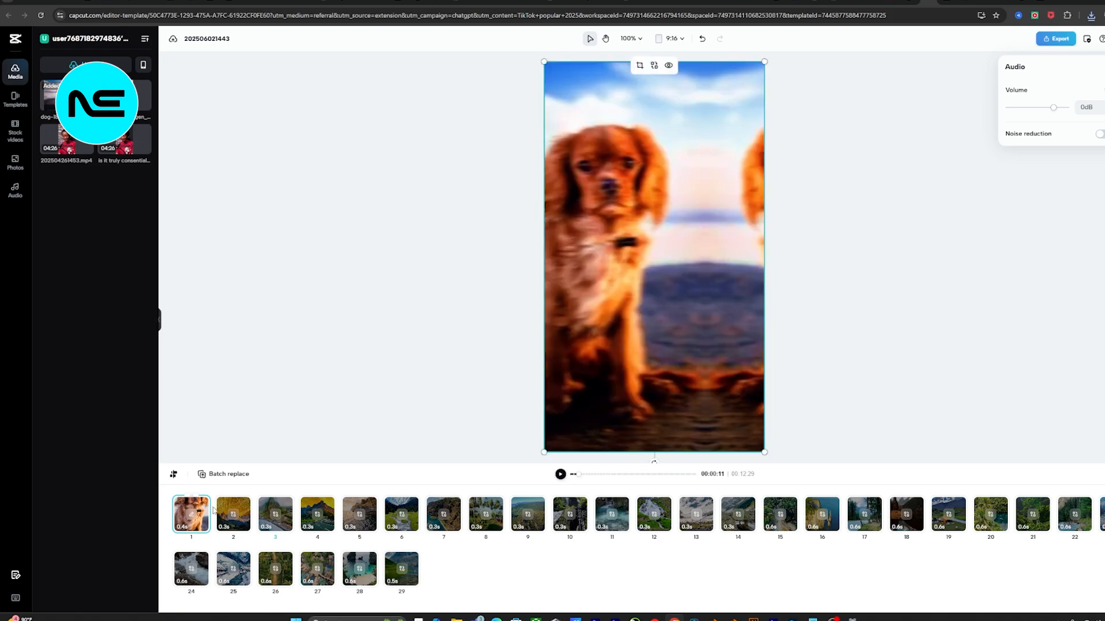
# Step: Replace clip 2 with father-656734_1280 from the Downloads folder and crop it to centre the father and daughter
pyautogui.click(232, 515)
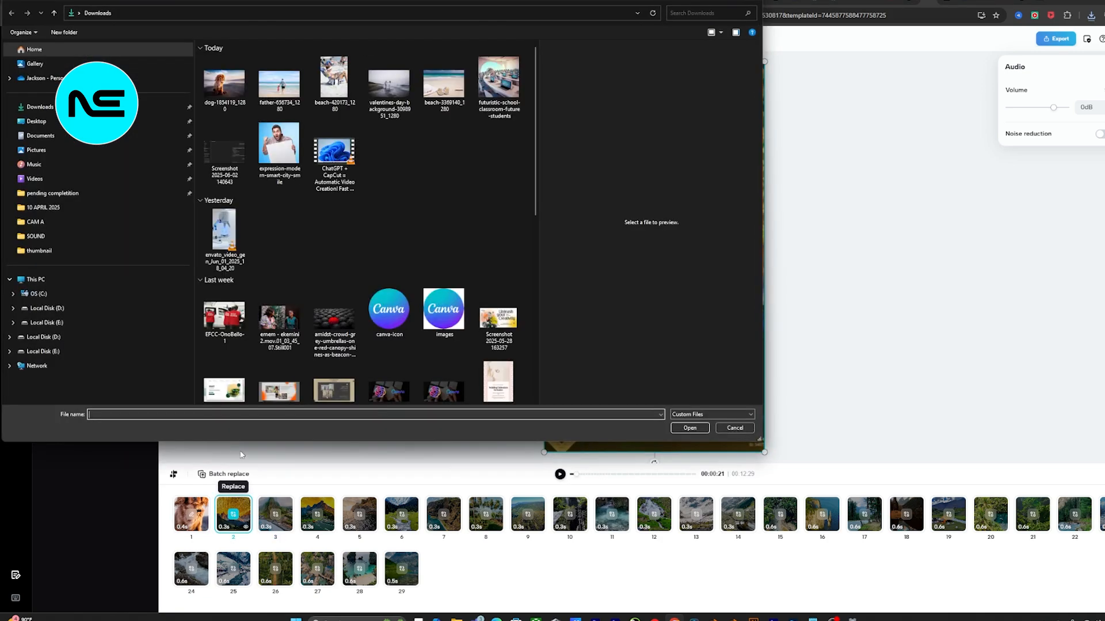
pyautogui.click(292, 92)
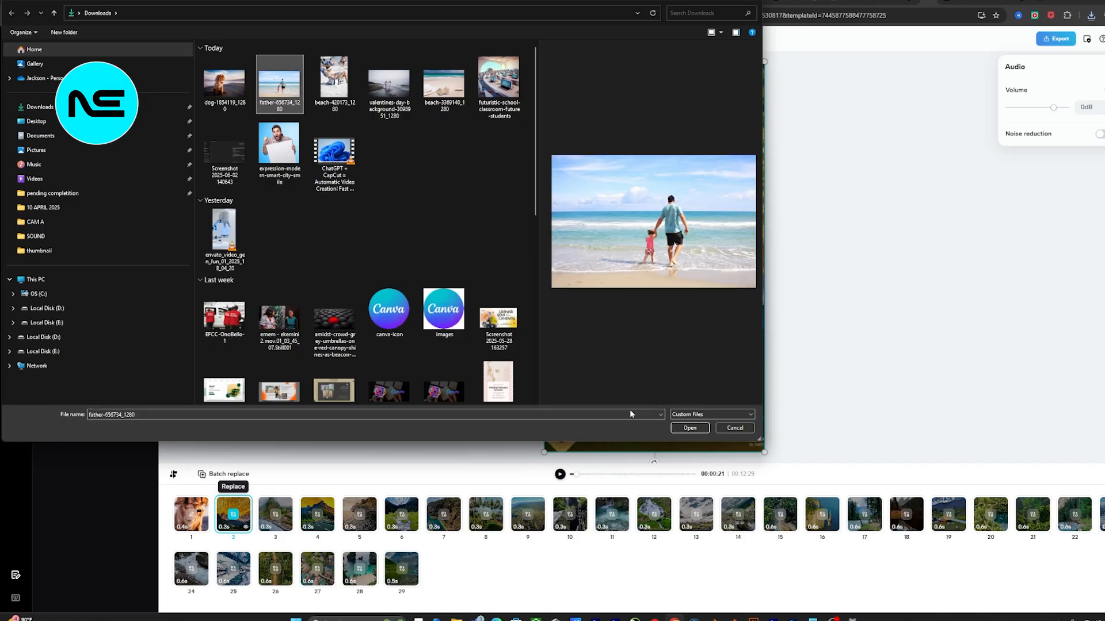
pyautogui.click(688, 429)
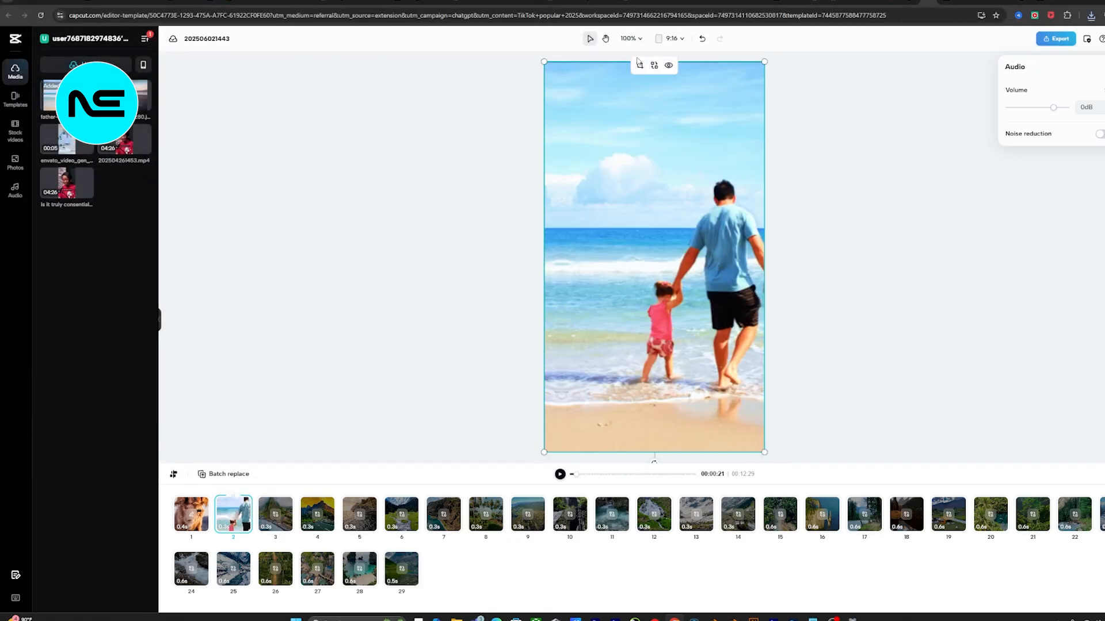
pyautogui.click(639, 66)
pyautogui.moveTo(586, 328); pyautogui.dragTo(596, 329)
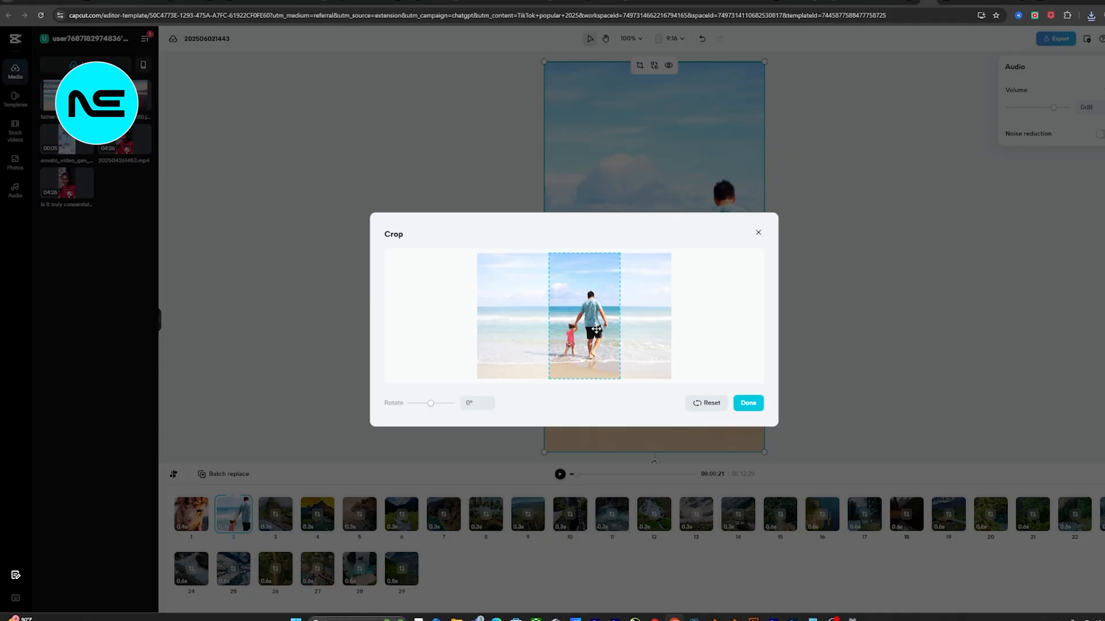
pyautogui.click(755, 404)
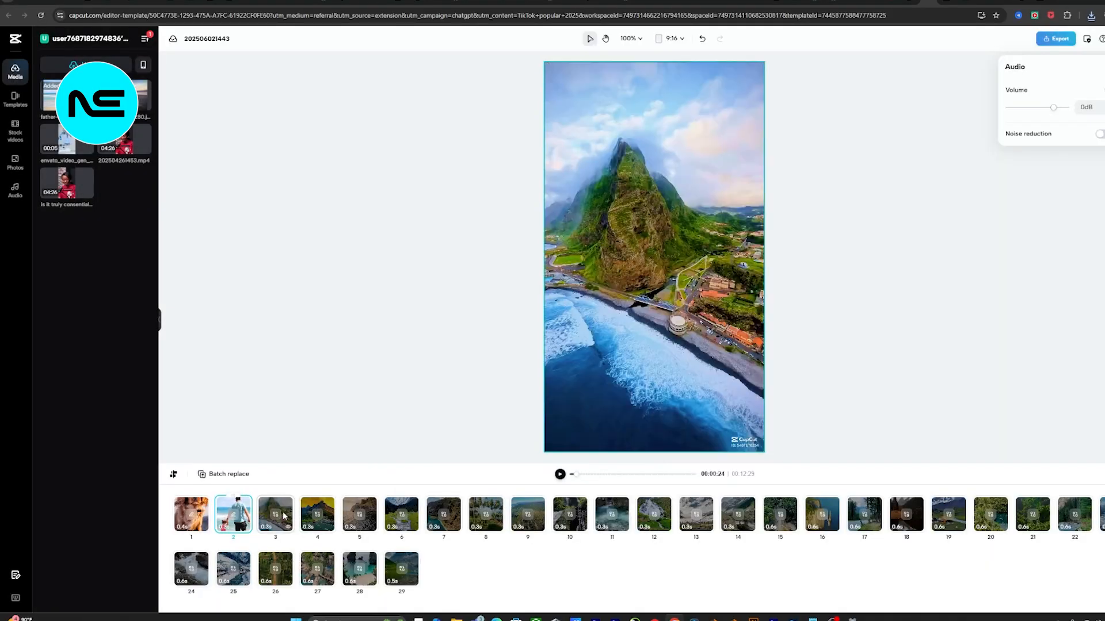
# Step: Replace clip 3 with beach-420173_1280 from the Downloads folder
pyautogui.click(275, 515)
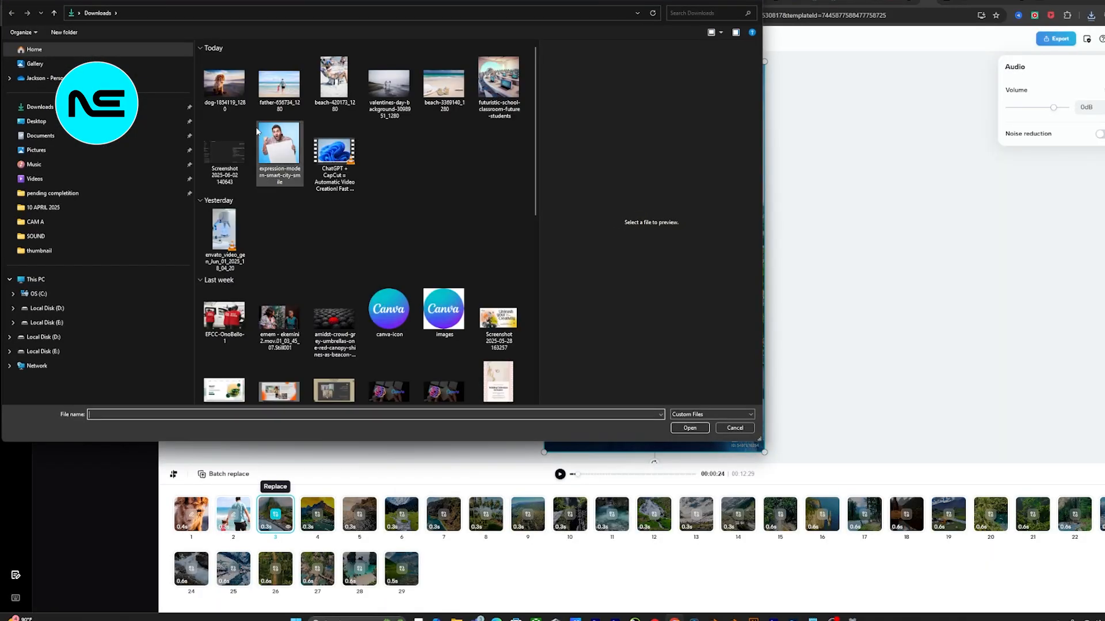
pyautogui.click(322, 89)
pyautogui.click(689, 430)
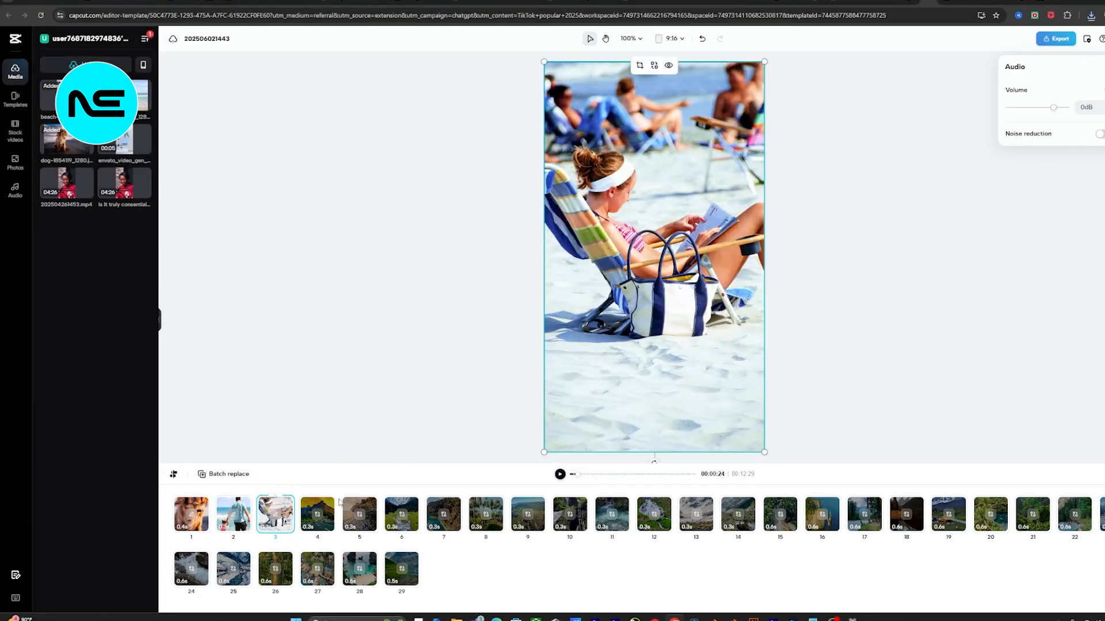
# Step: Replace clip 4 with valentines-day-background-3098951_1280 from the Downloads folder
pyautogui.click(319, 514)
pyautogui.click(317, 513)
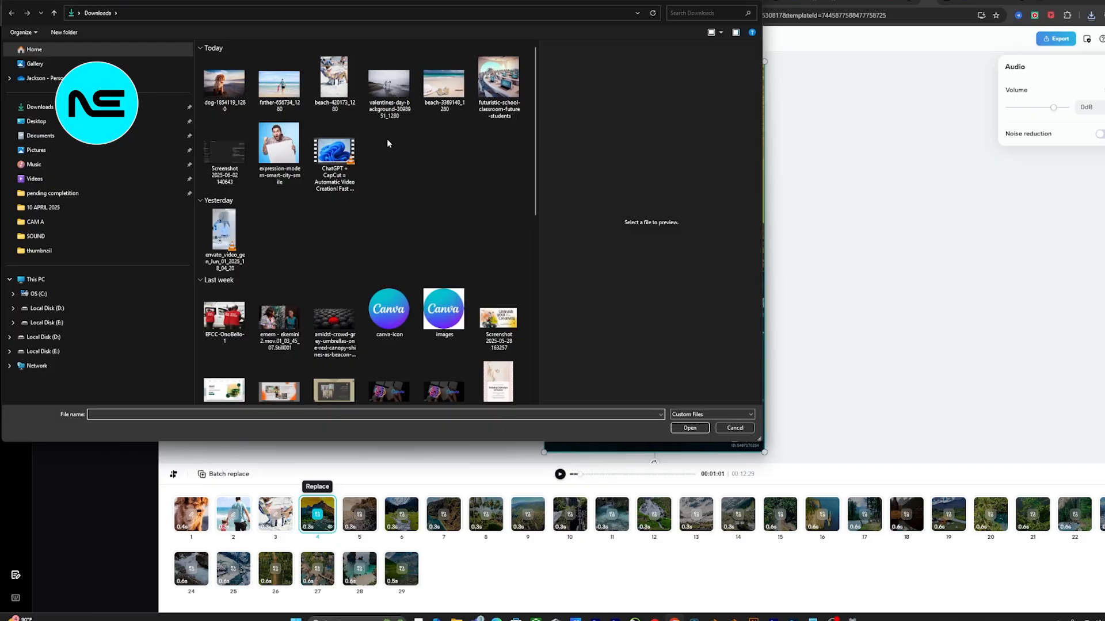
pyautogui.click(389, 98)
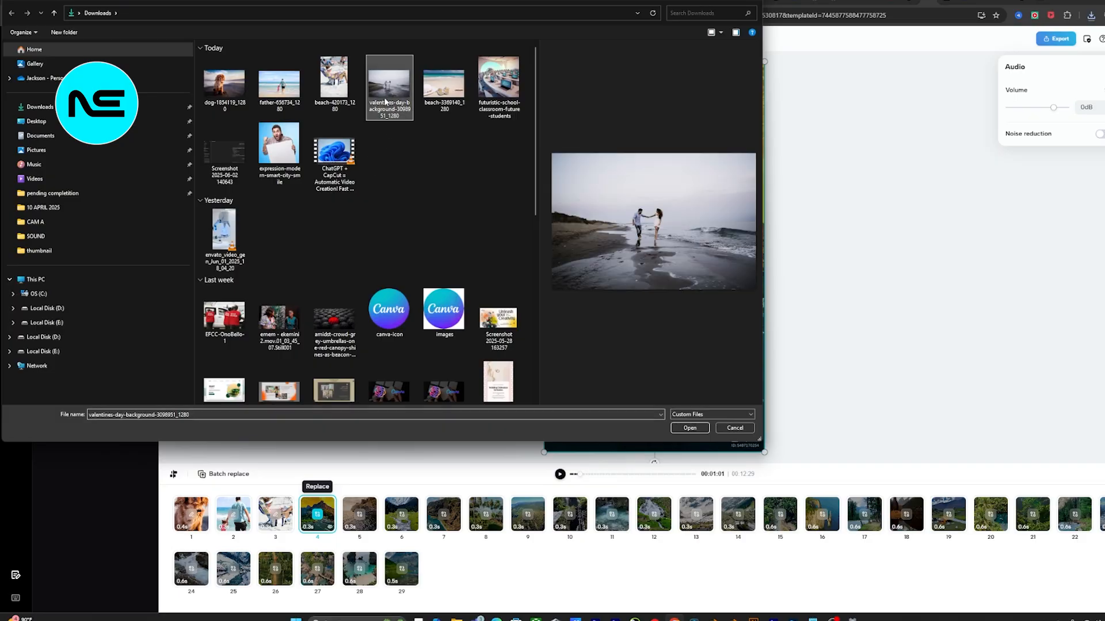
pyautogui.click(689, 429)
# Step: Replace clip 5 with beach-3369140_1280 from the Downloads folder and shift its crop frame slightly over the sandals
pyautogui.click(360, 517)
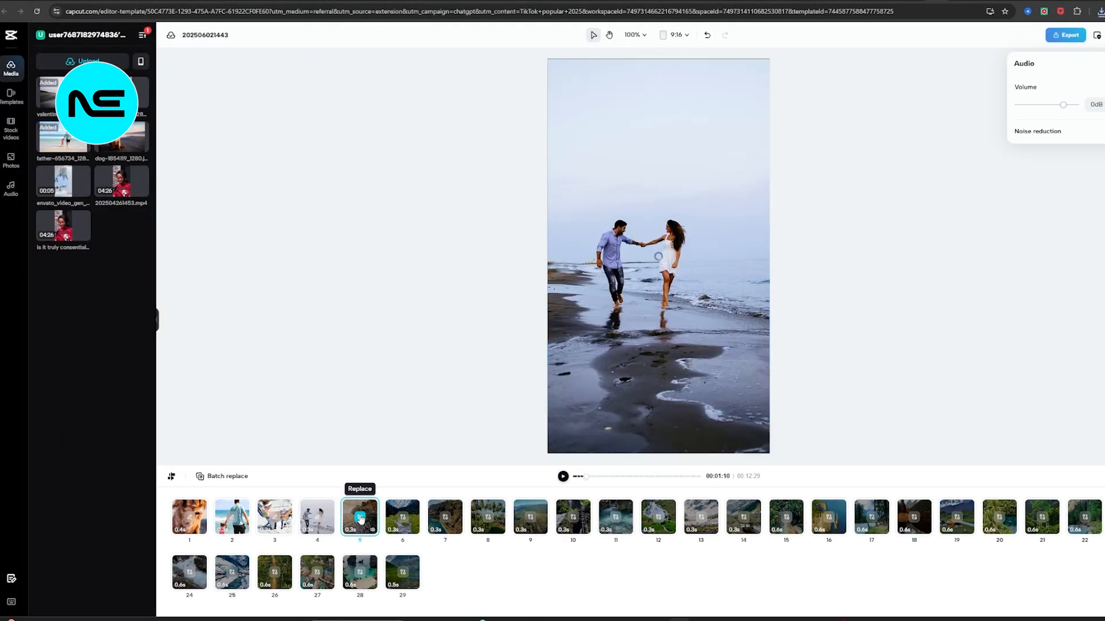
pyautogui.click(360, 517)
pyautogui.click(445, 81)
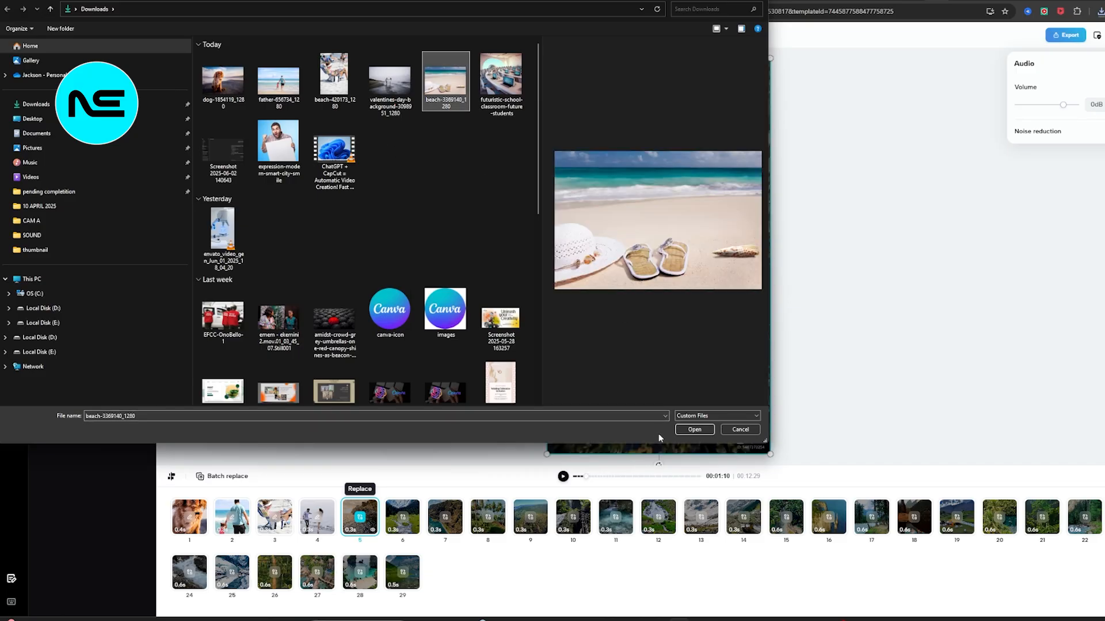
pyautogui.click(695, 430)
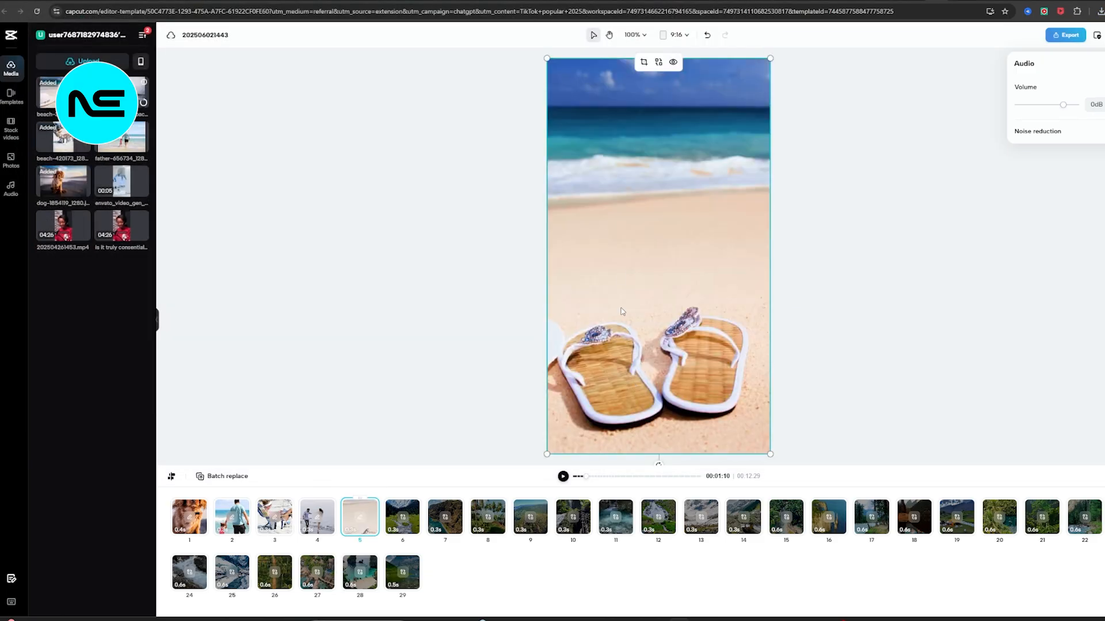
pyautogui.click(643, 63)
pyautogui.moveTo(578, 301)
pyautogui.mouseDown()
pyautogui.moveTo(608, 303)
pyautogui.moveTo(527, 305)
pyautogui.moveTo(571, 308)
pyautogui.mouseUp()
pyautogui.click(754, 404)
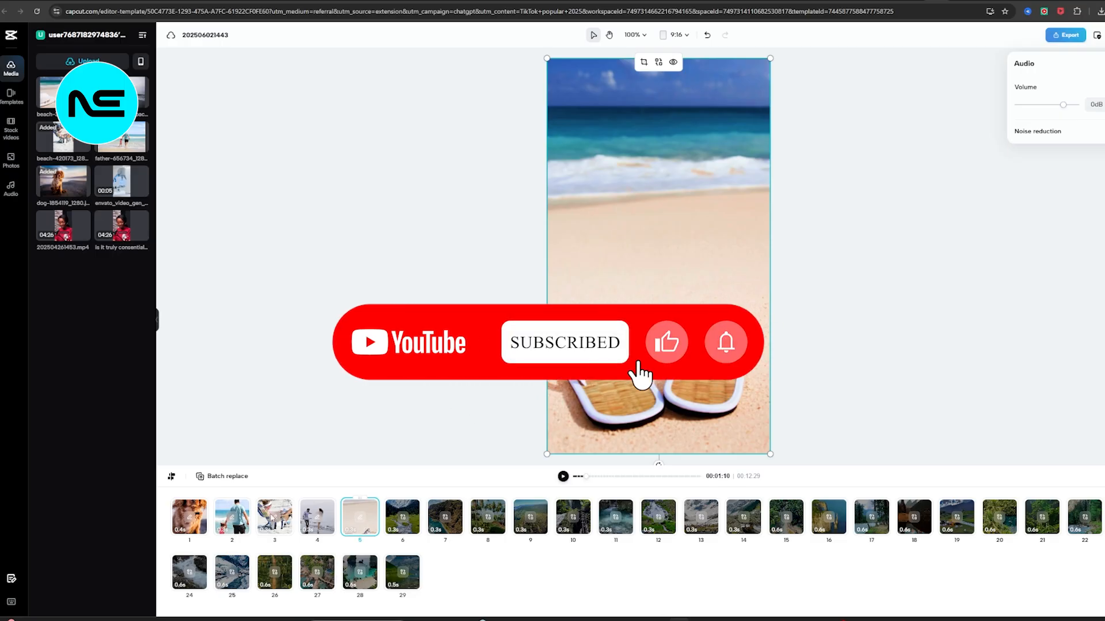
# Step: Play the edited template, rewind it to the start and preview it again to check the replaced clips
pyautogui.click(562, 477)
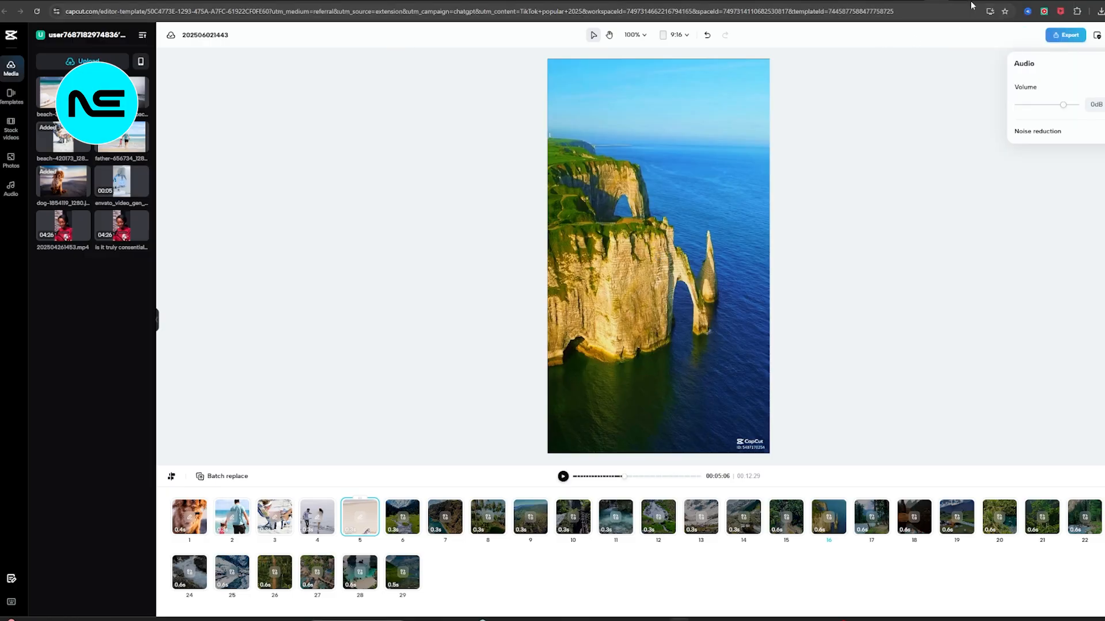
pyautogui.click(605, 476)
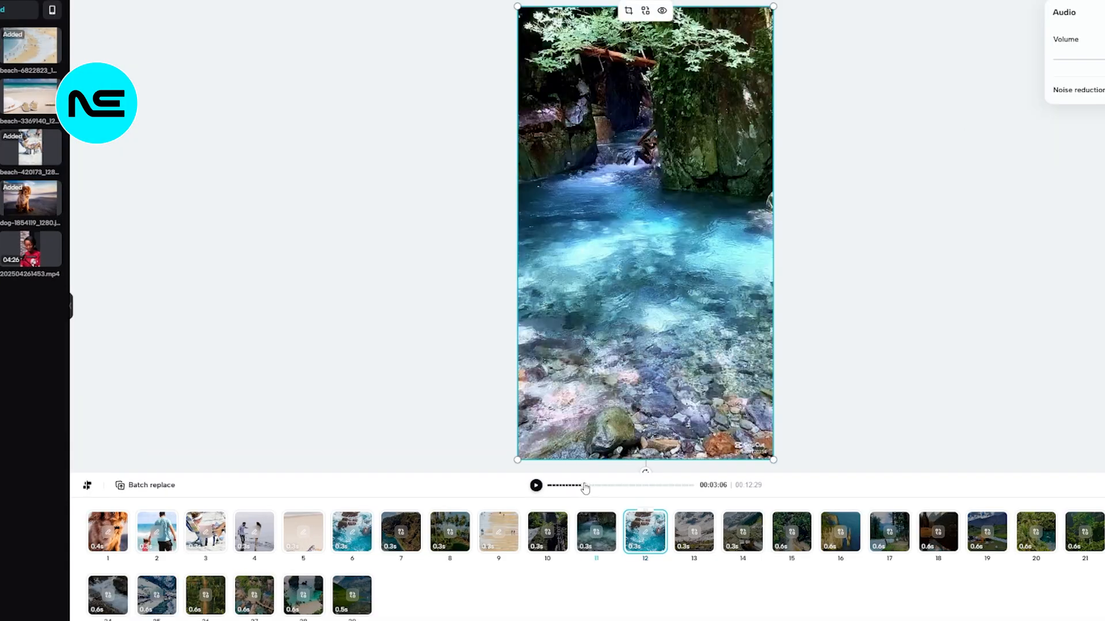
pyautogui.moveTo(585, 488); pyautogui.dragTo(501, 474)
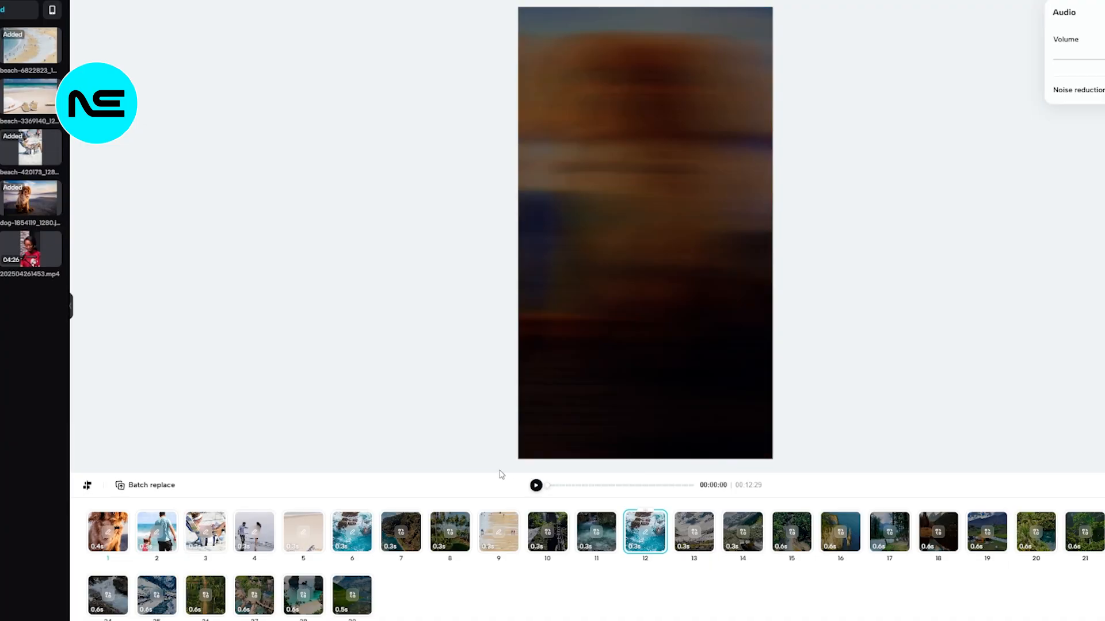
pyautogui.click(535, 487)
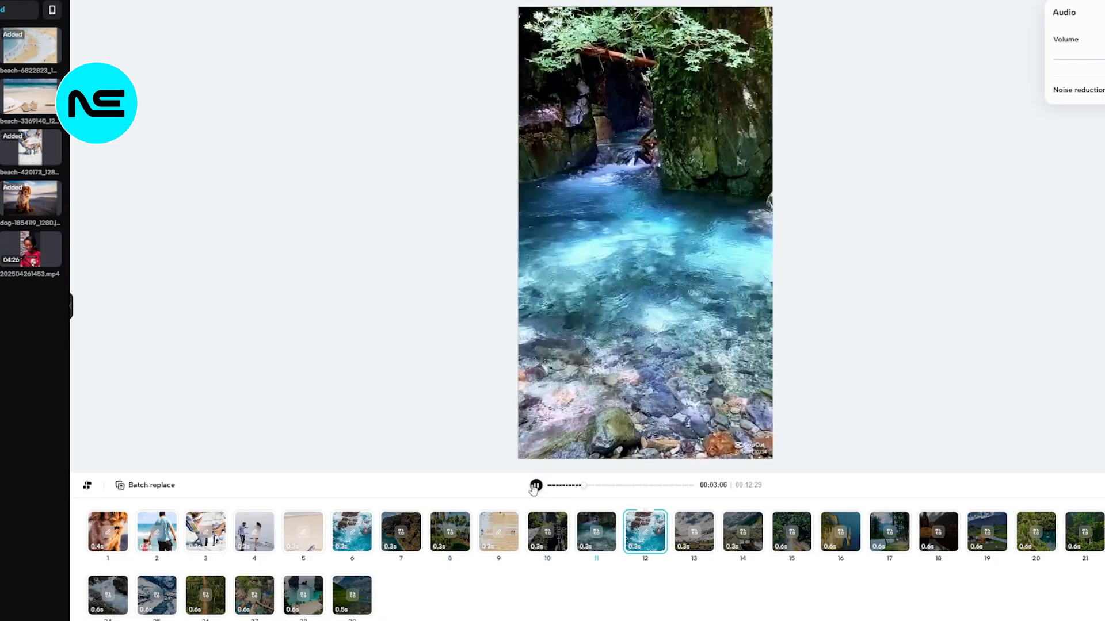
pyautogui.click(535, 487)
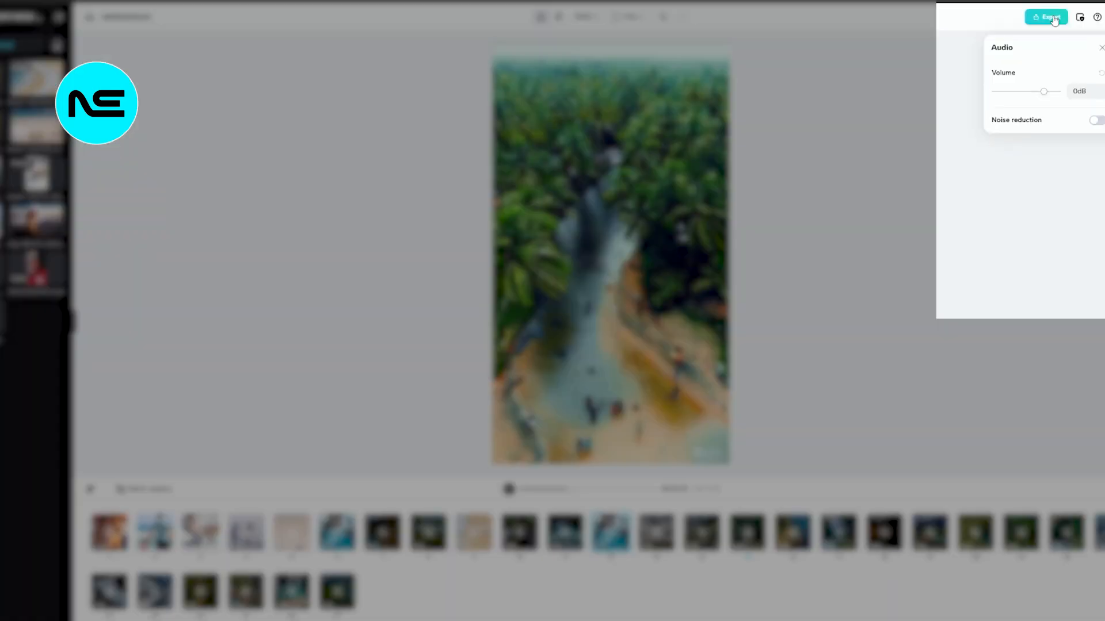
pyautogui.click(1054, 19)
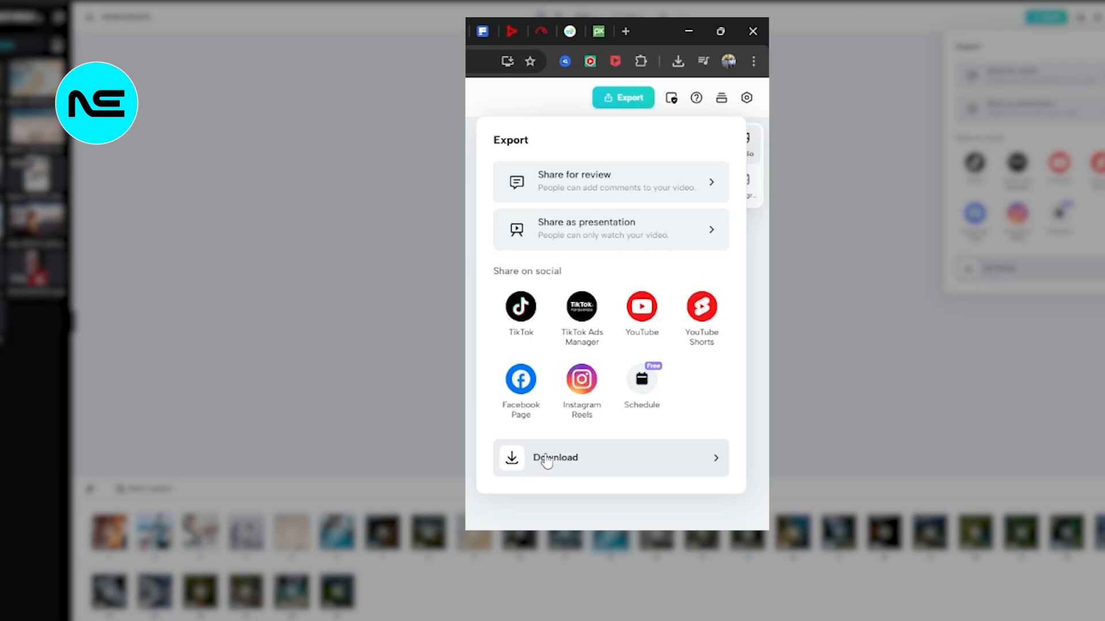
pyautogui.click(556, 463)
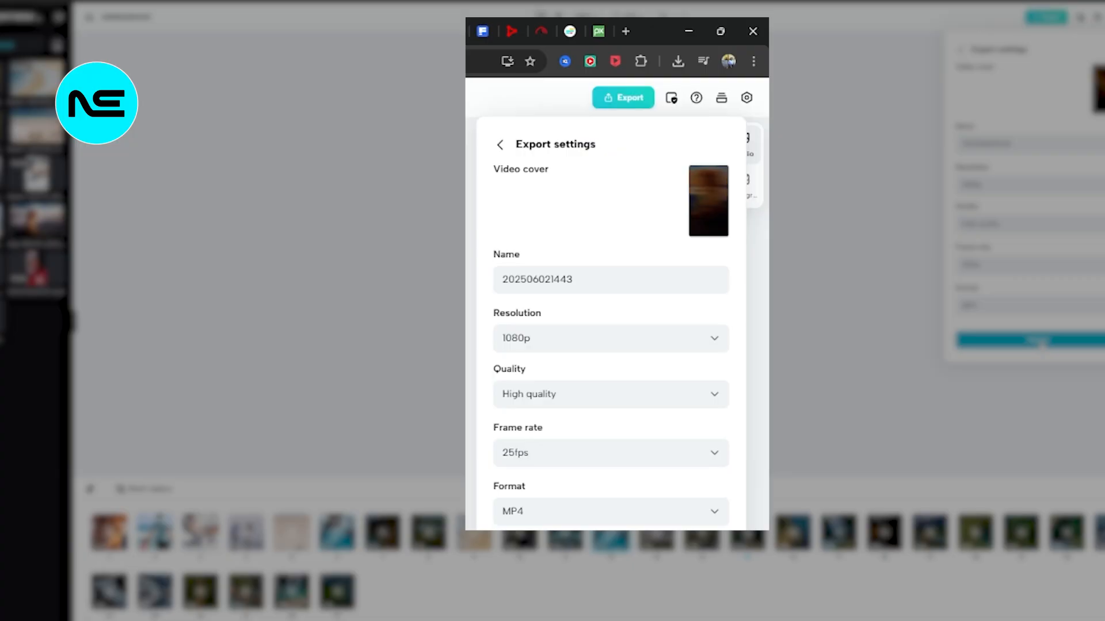
pyautogui.click(1031, 340)
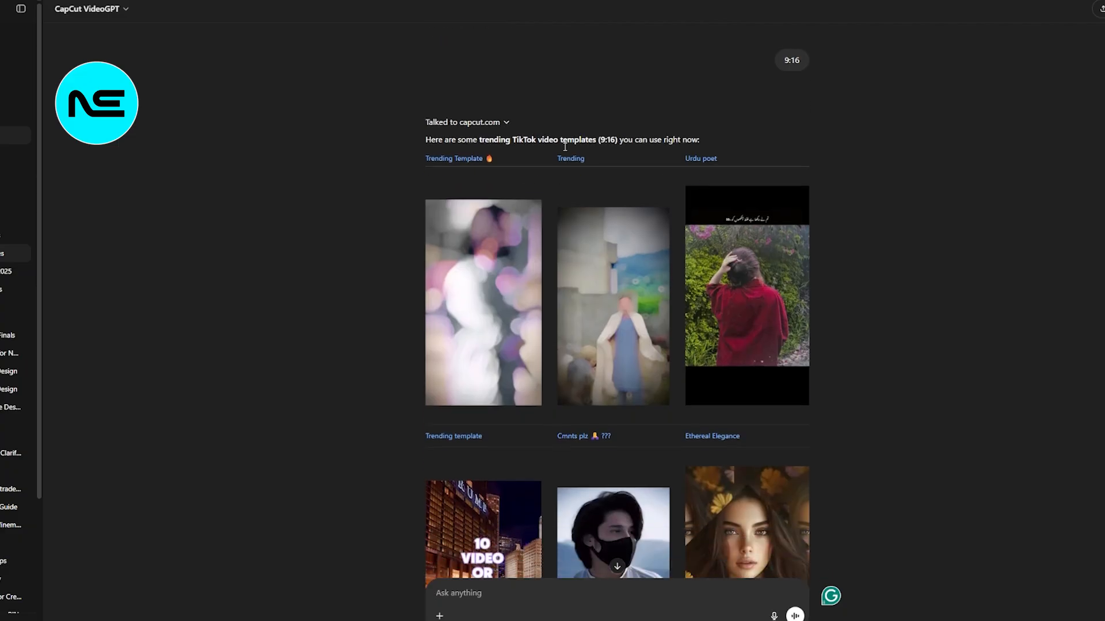
# Step: Browse the template suggestions in the ChatGPT CapCut VideoGPT chat and preview the template of the long-haired woman with flowers in CapCut
pyautogui.scroll(-4, 564, 151)
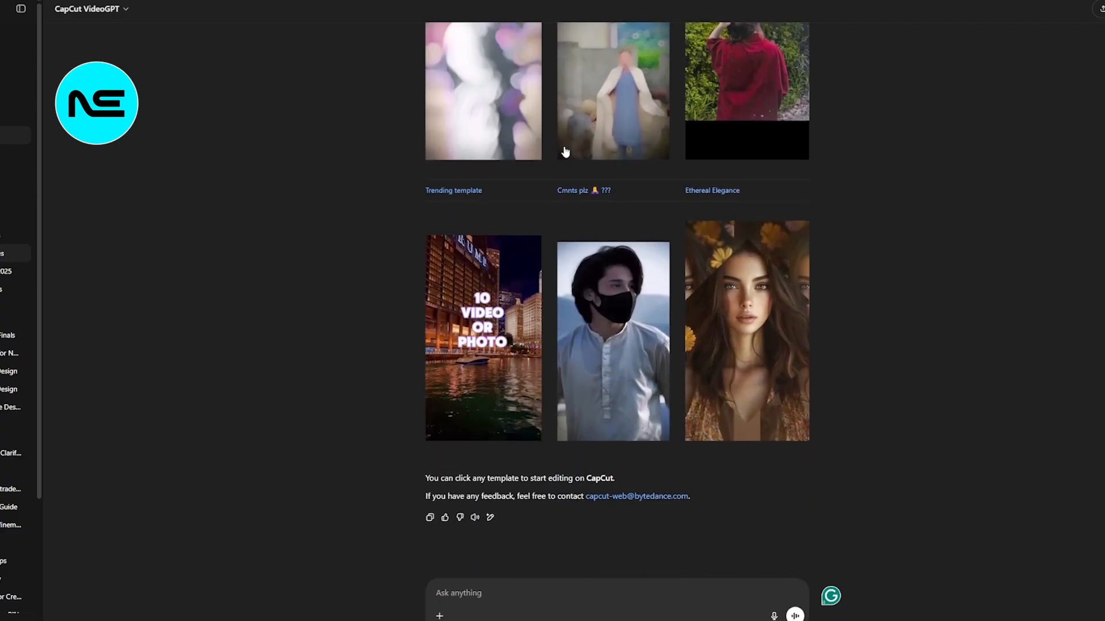
pyautogui.scroll(4, 566, 152)
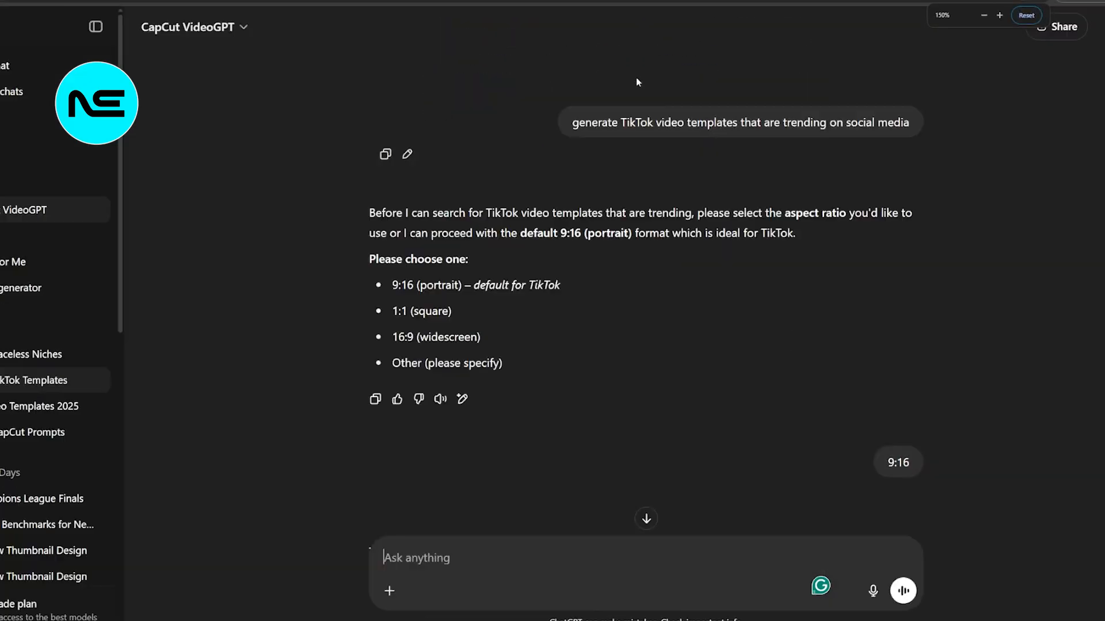
pyautogui.hotkey('ctrl', '+')
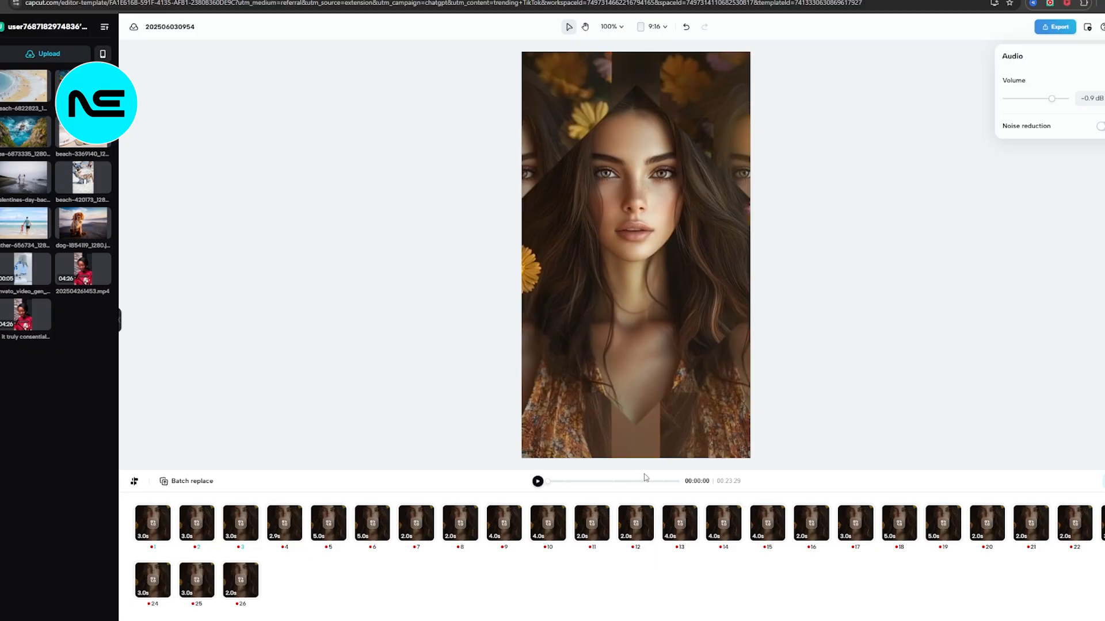
pyautogui.click(539, 482)
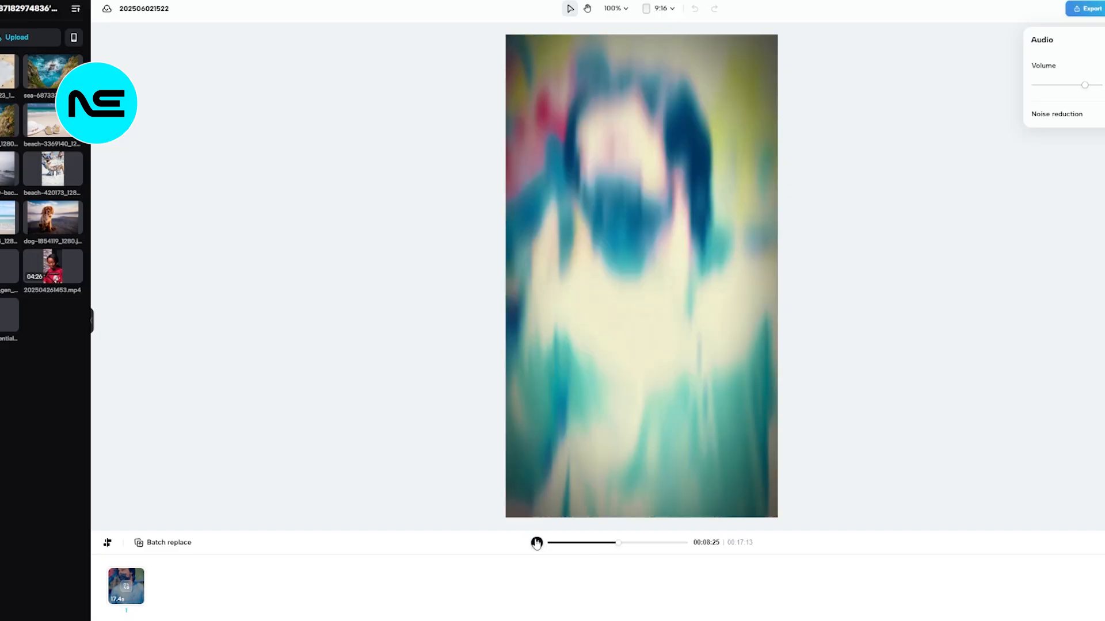
# Step: Pause the masked man template and play the template of the man in the cream shawl
pyautogui.click(536, 543)
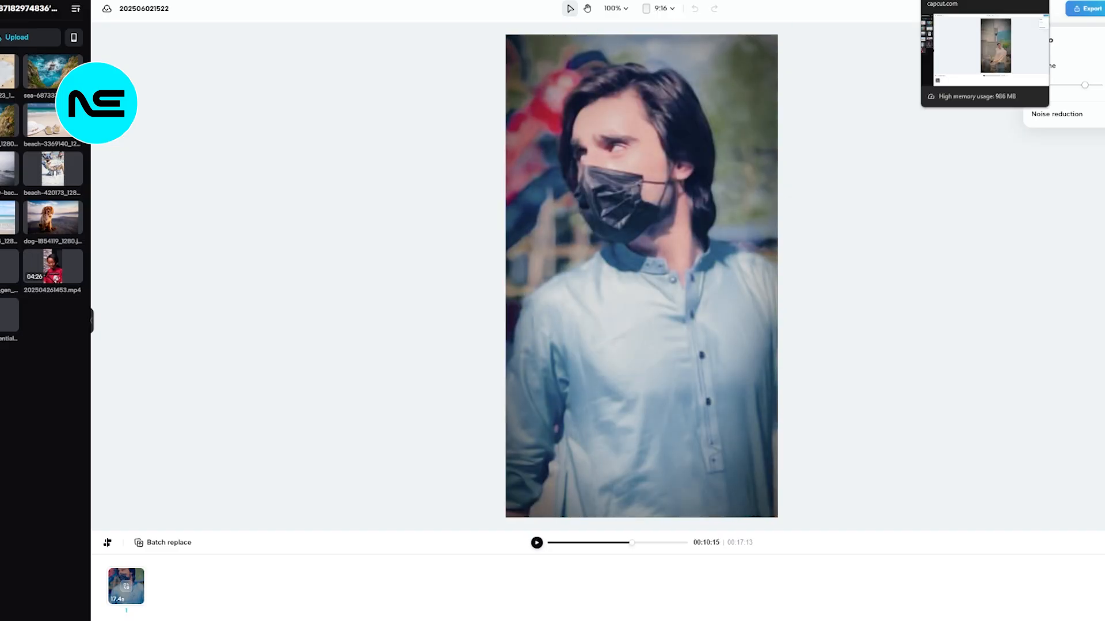
pyautogui.click(126, 593)
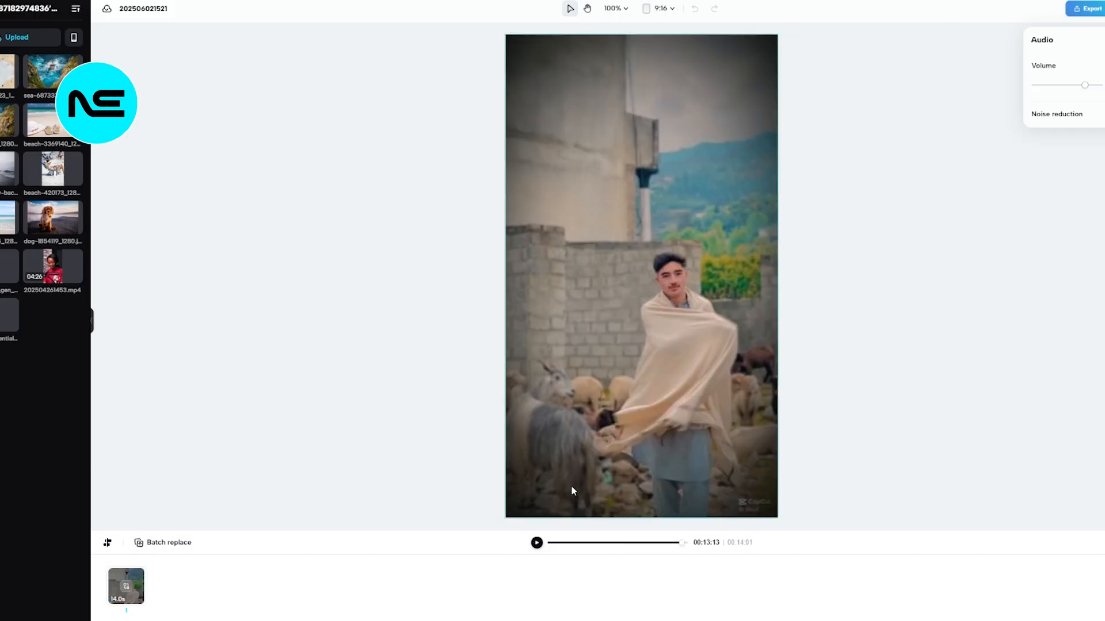
pyautogui.click(536, 543)
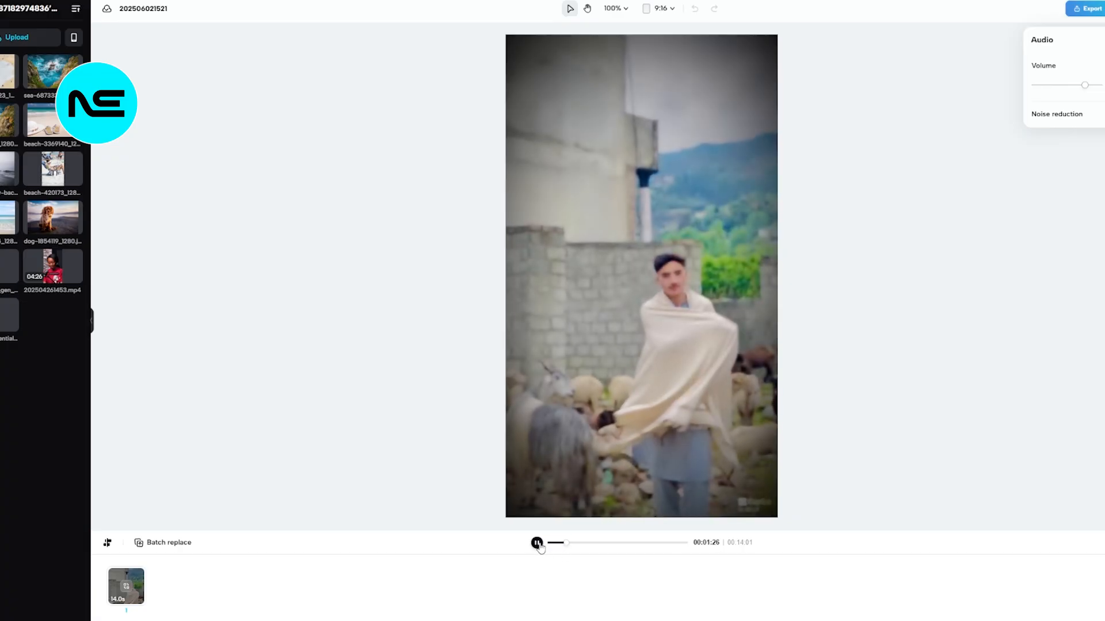